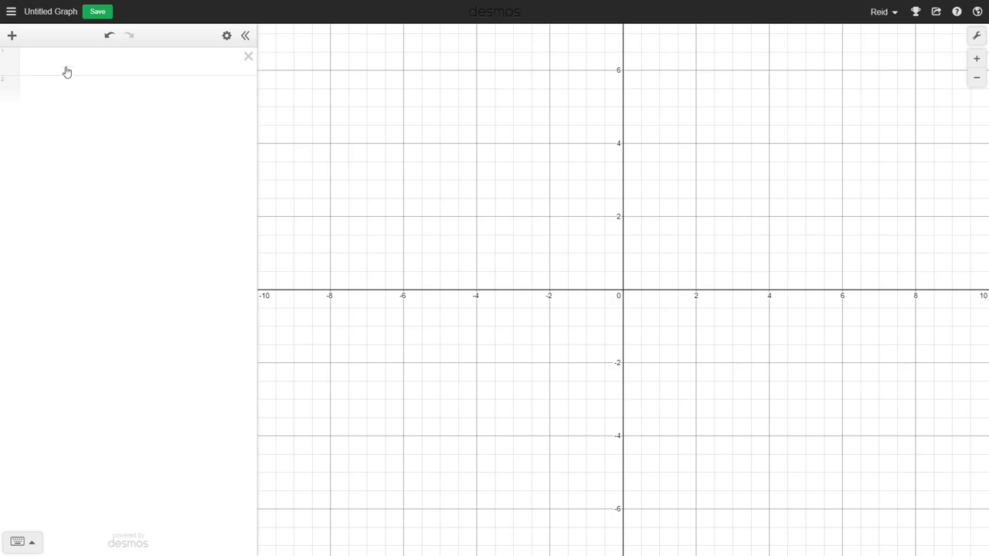
- Start a new Untitled Graph and place the cursor in its first expression row
click(65, 68)
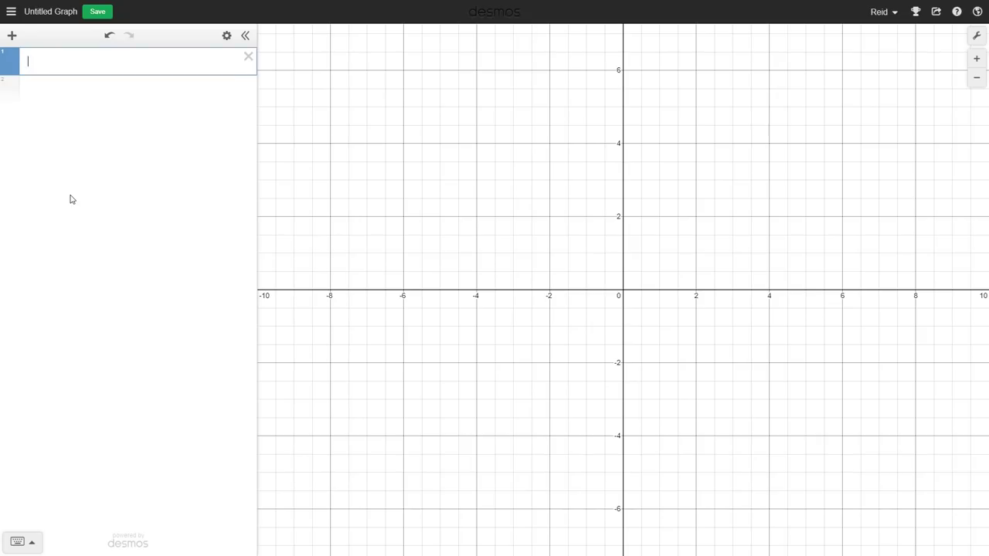
- Create a t=0 slider set to play once with step 1, then start its animation
text(t=0)
click(11, 78)
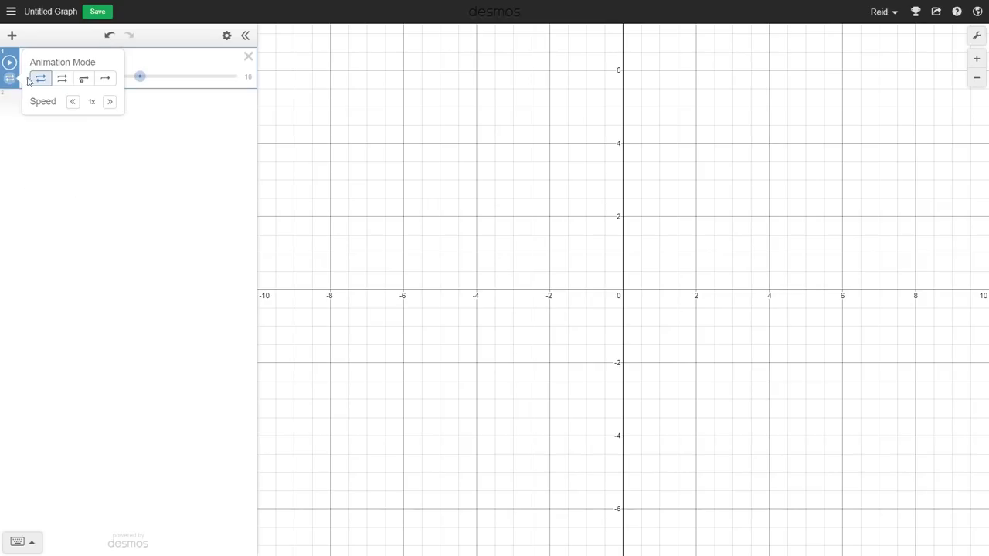
click(105, 80)
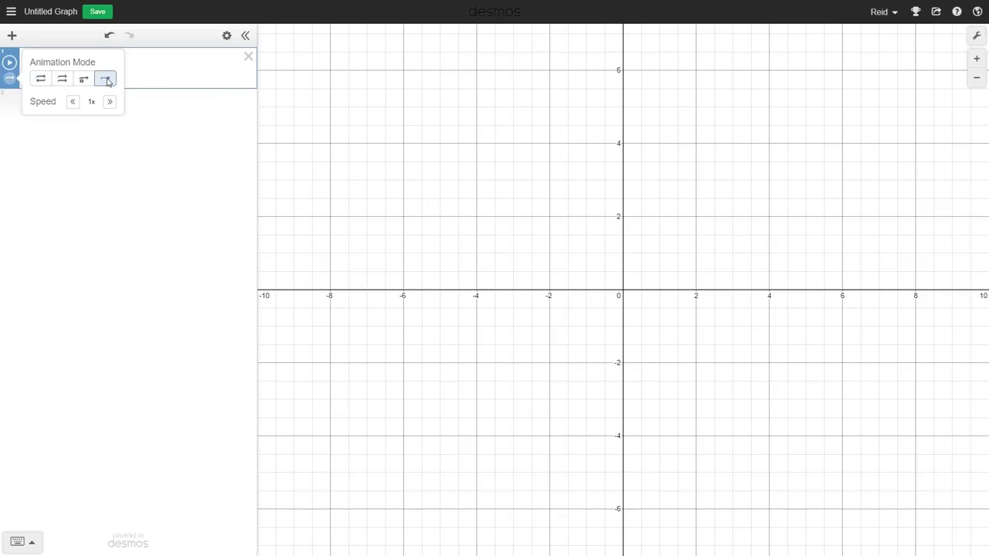
click(135, 68)
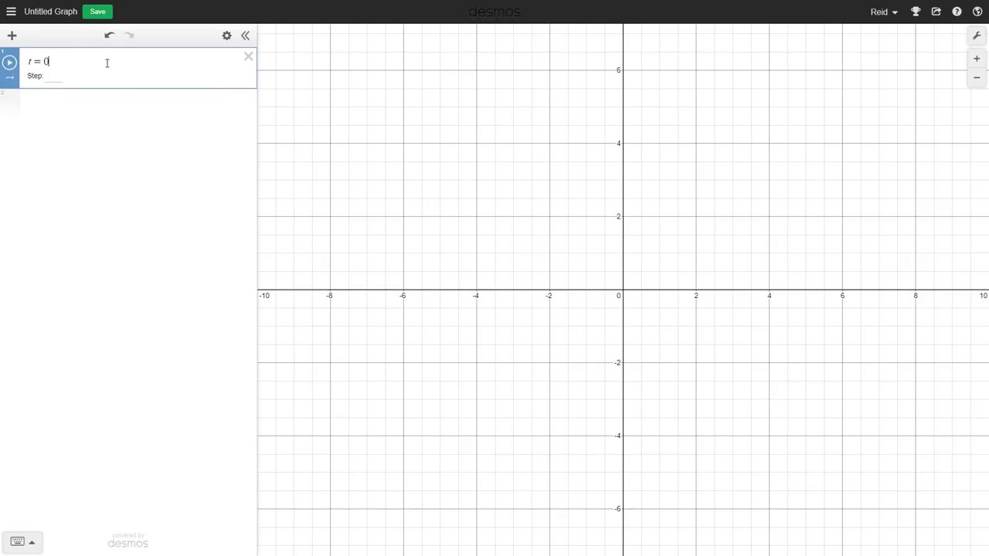
double_click(51, 62)
click(58, 62)
click(9, 62)
- Enter the circle (x−t)²+y²=2², then play and pause t to watch it slide right
click(77, 104)
text(x^2+)
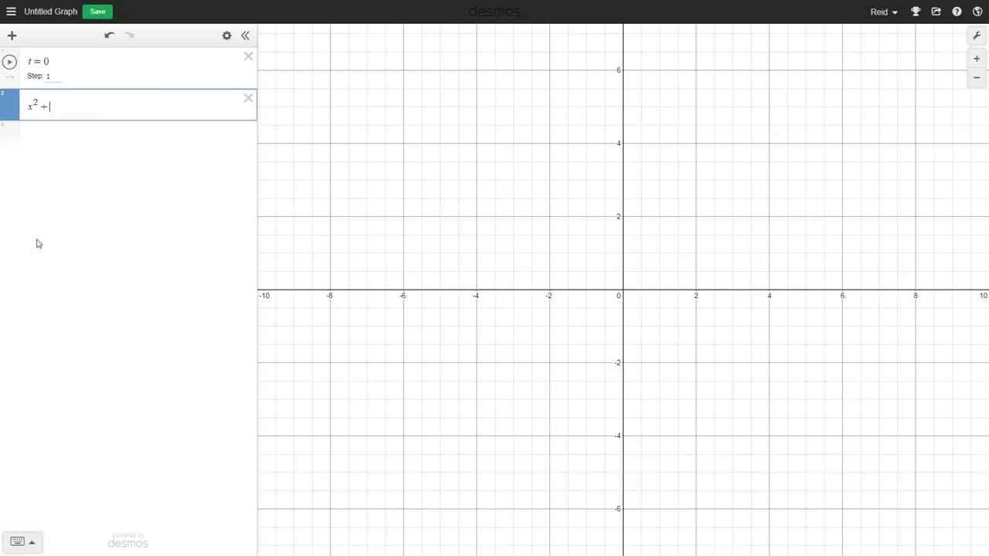
text(y^2=1)
key(BackSpace)
text(2^2)
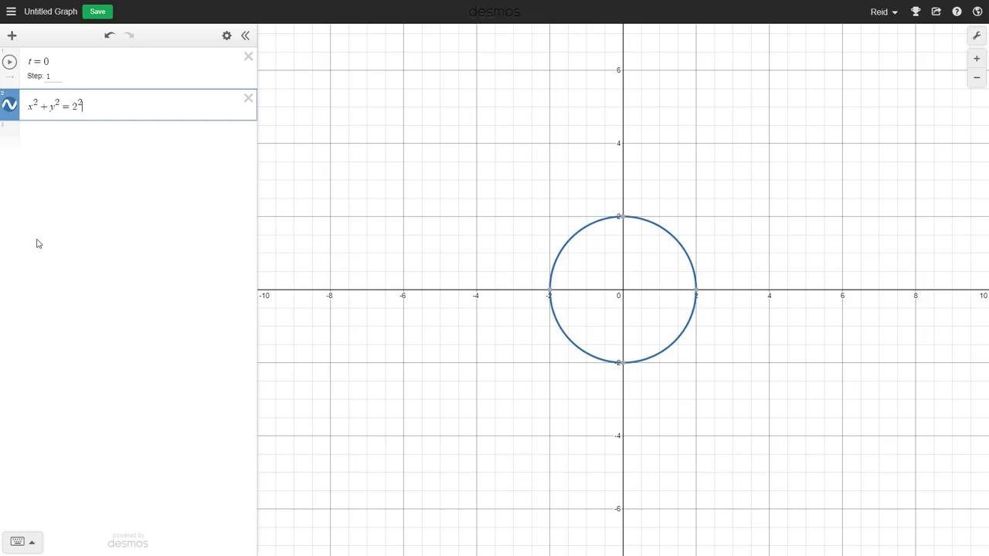
key(Home)
text(()
key(Right)
text(-t))
click(9, 62)
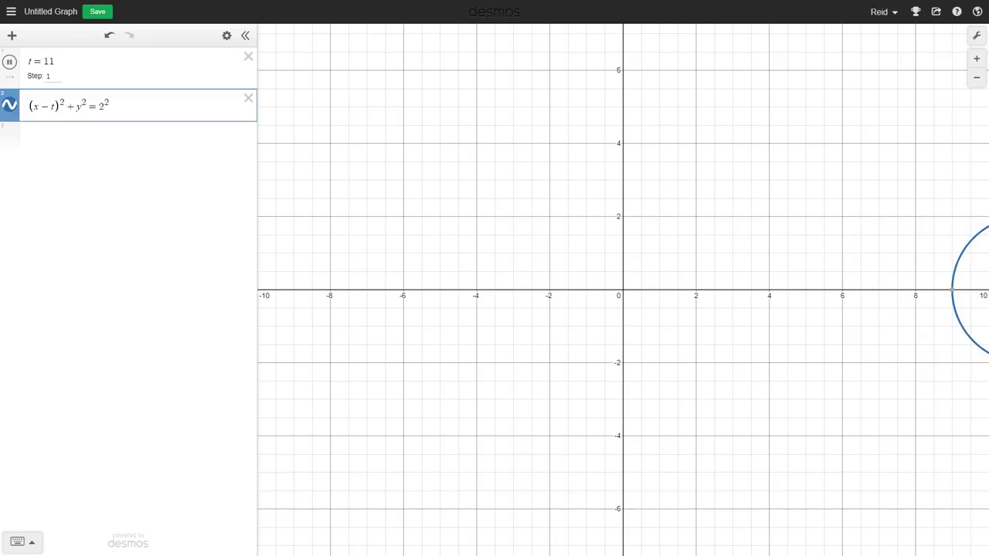
click(10, 61)
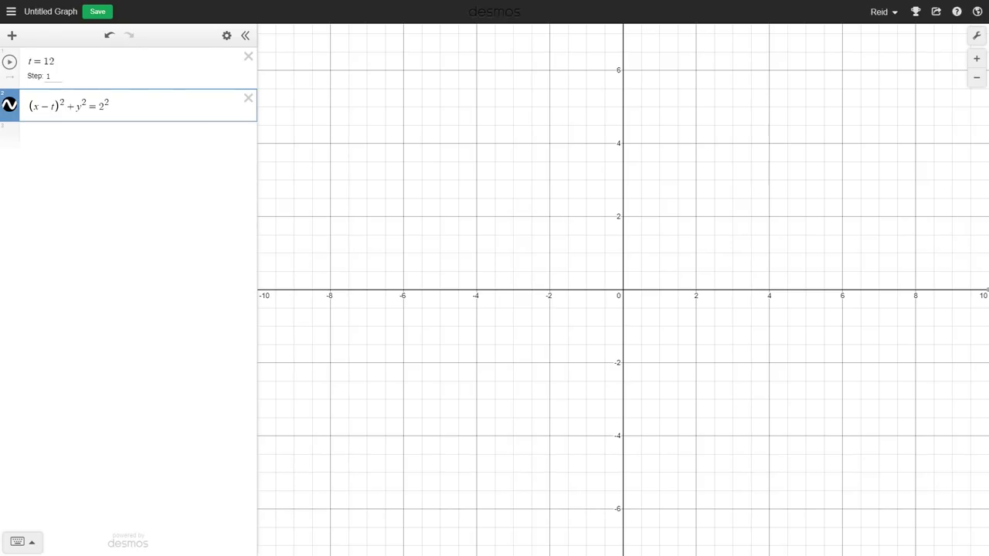
- Raise t's animation speed several notches with the » button and test-play it
click(55, 62)
click(11, 79)
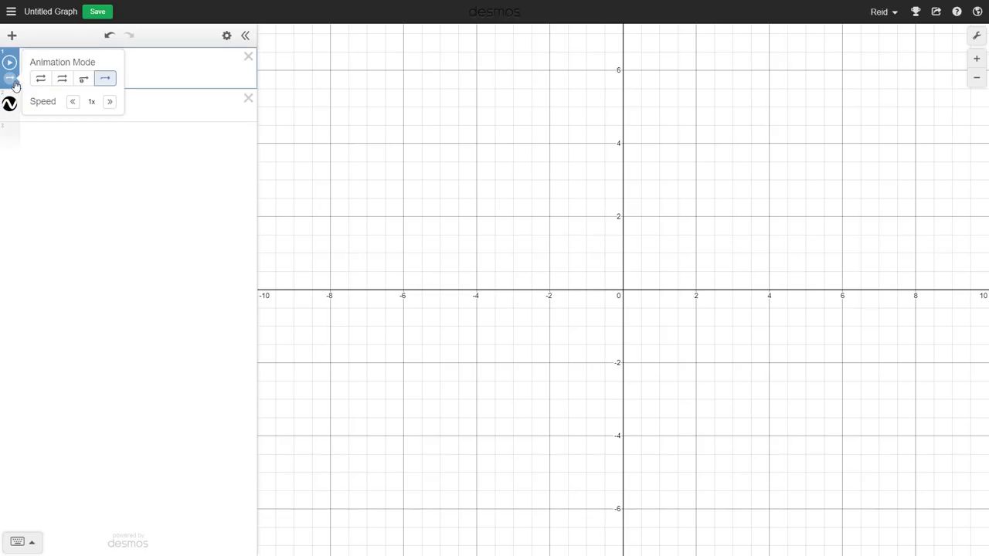
click(109, 102)
double_click(110, 102)
click(110, 102)
click(111, 102)
click(144, 89)
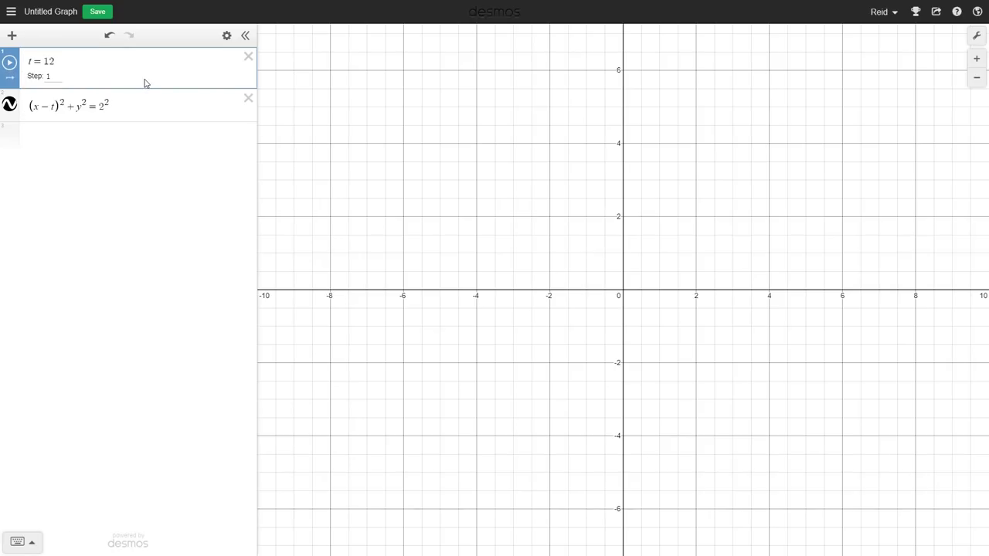
click(13, 80)
click(13, 63)
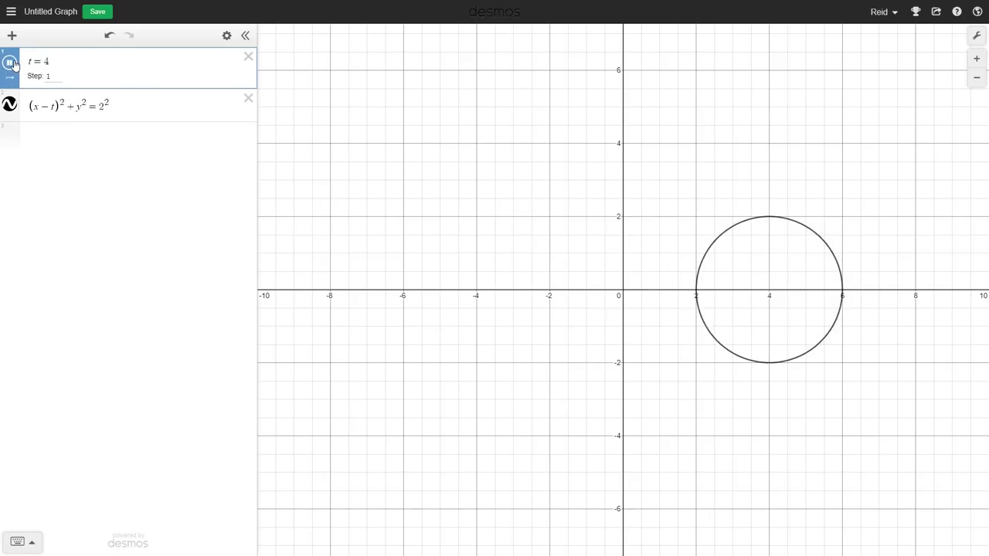
click(10, 63)
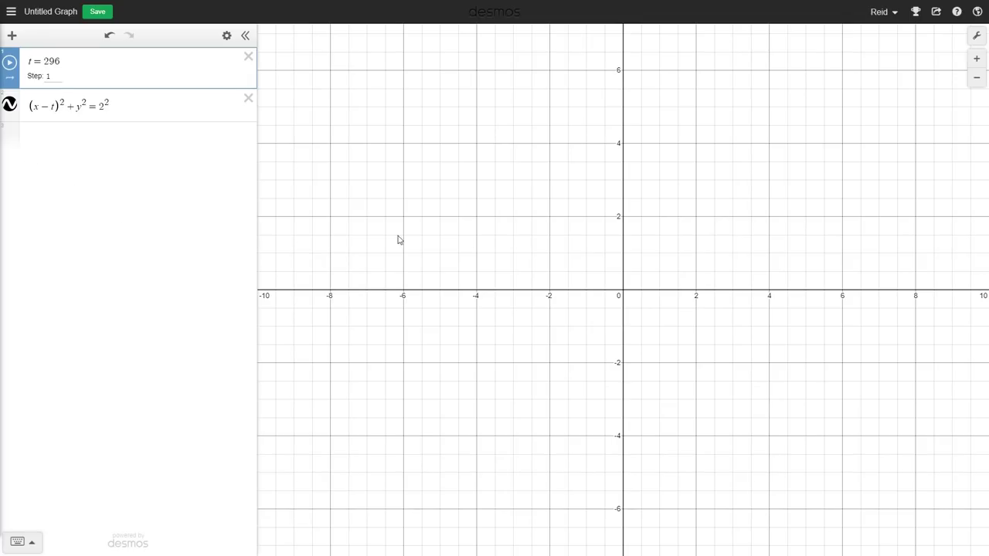
- Set t's step to 0.05, reset t from 296 to 0, then play and stop it
double_click(43, 60)
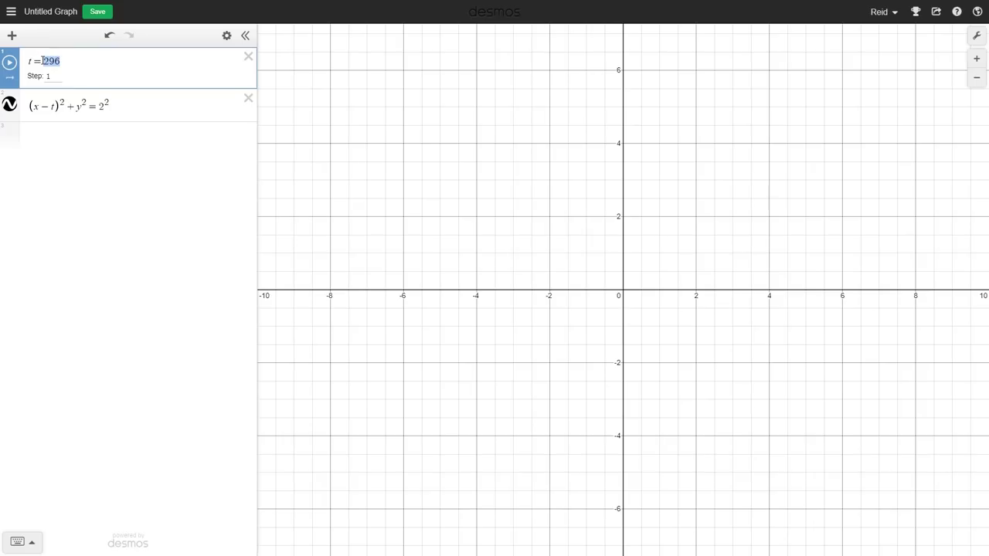
click(83, 105)
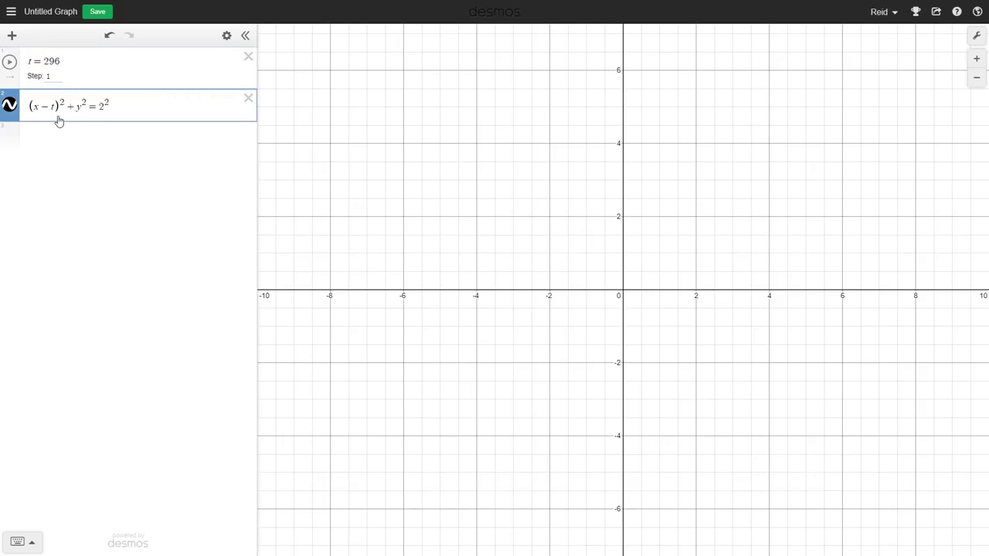
drag(58, 80, 41, 80)
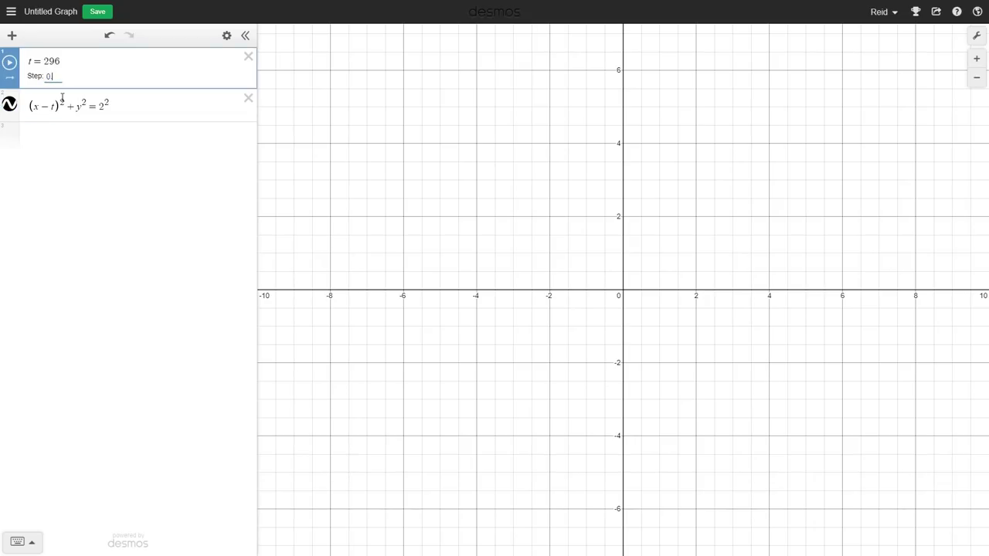
click(122, 99)
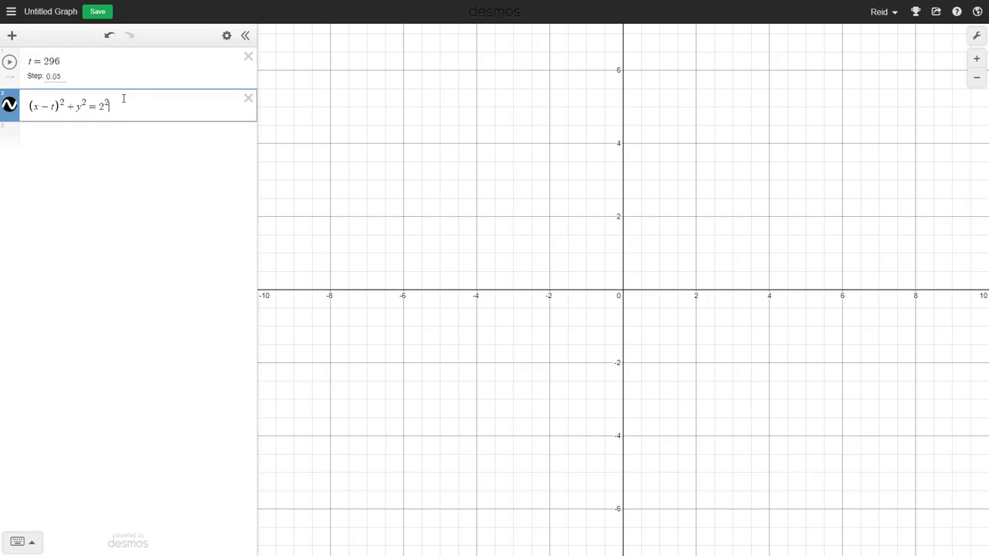
drag(61, 60, 42, 60)
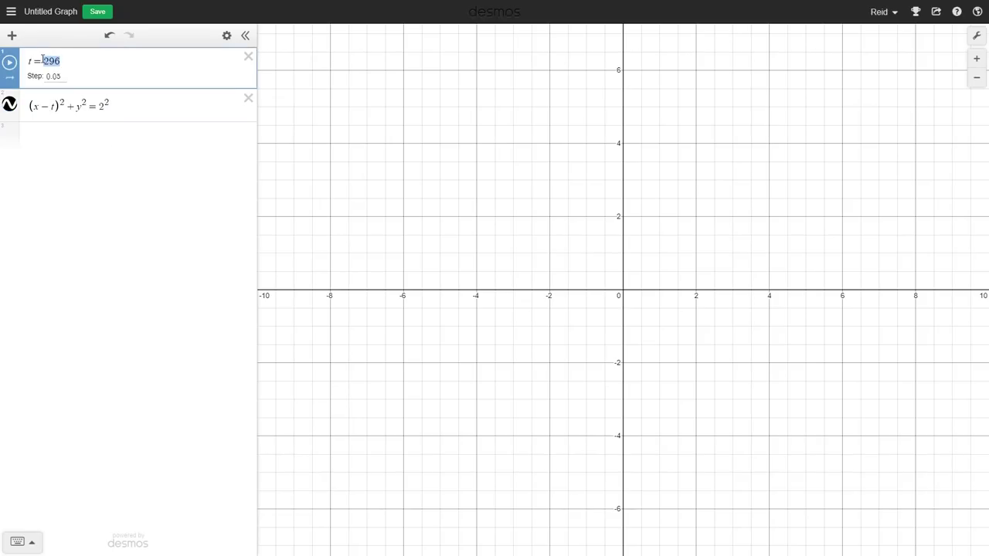
text(0)
click(10, 62)
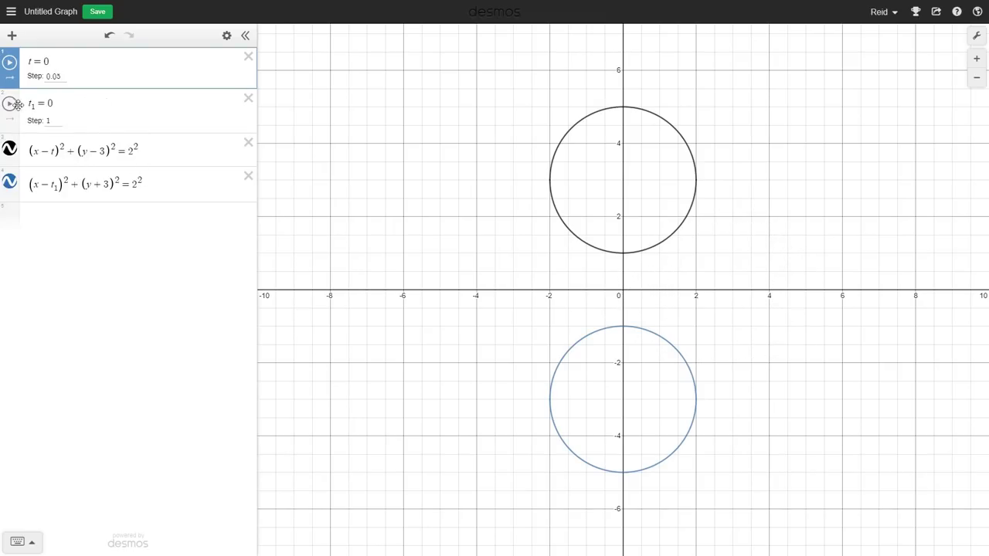
click(10, 62)
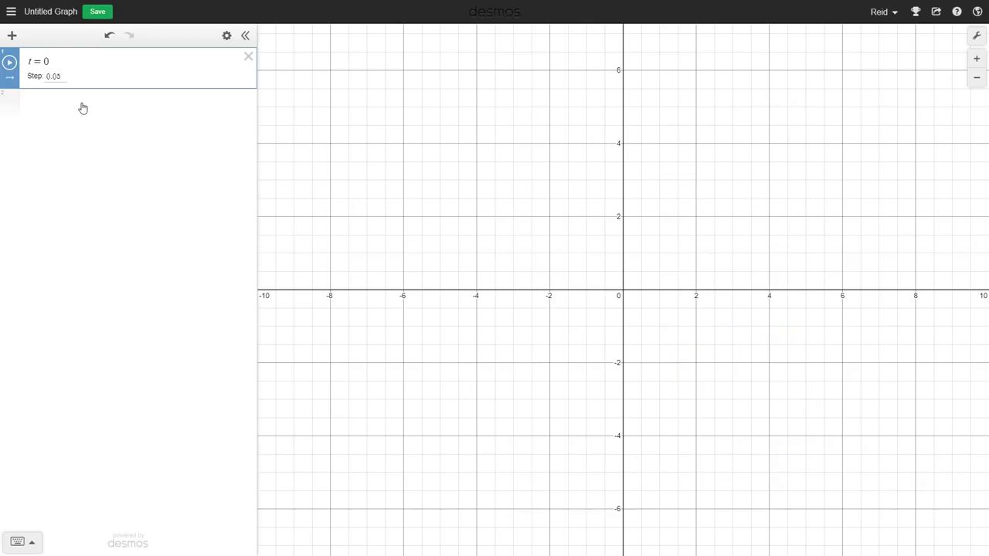
- Add a z=2 slider and the circle x²+y²=z² in the row below it
click(81, 103)
text(z=2)
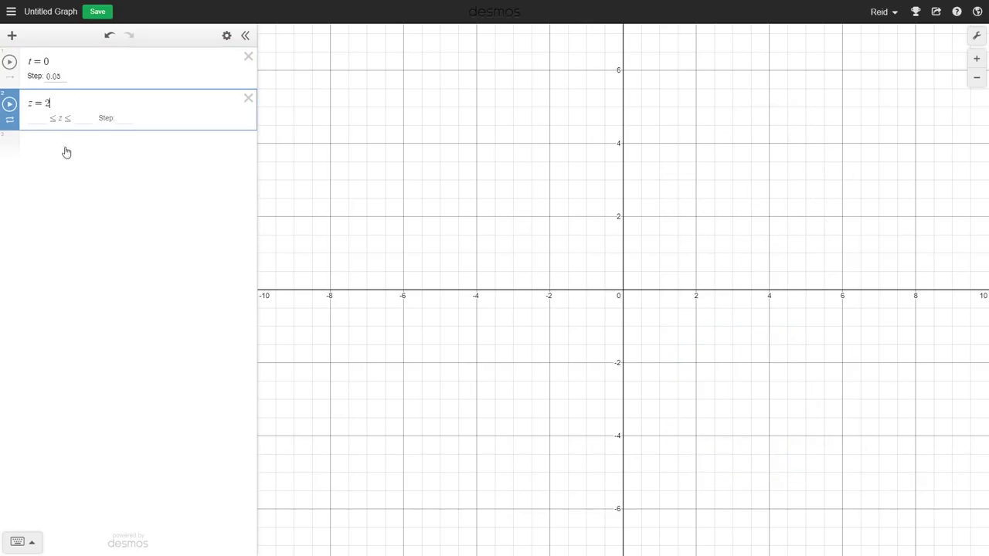
click(78, 142)
text(x^2 )
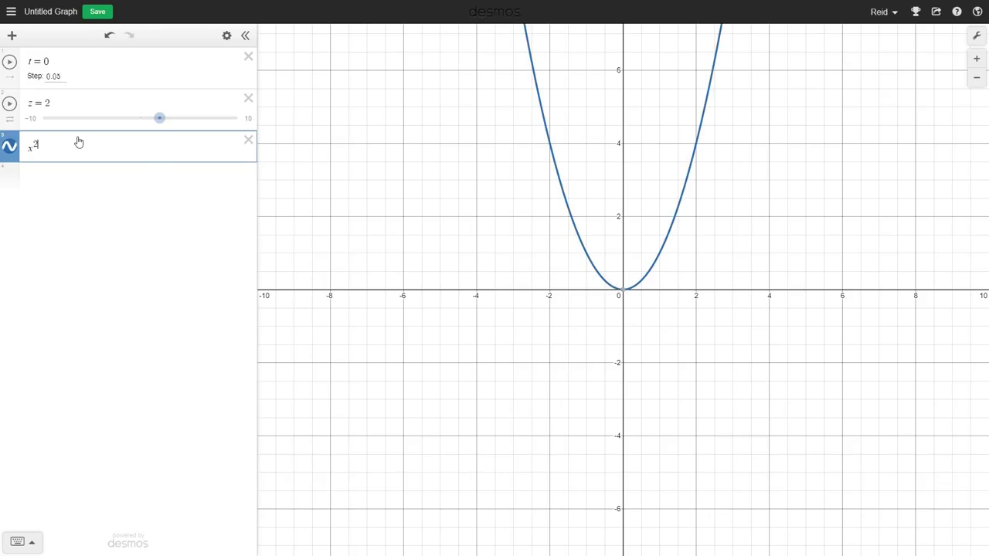
text(+ y)
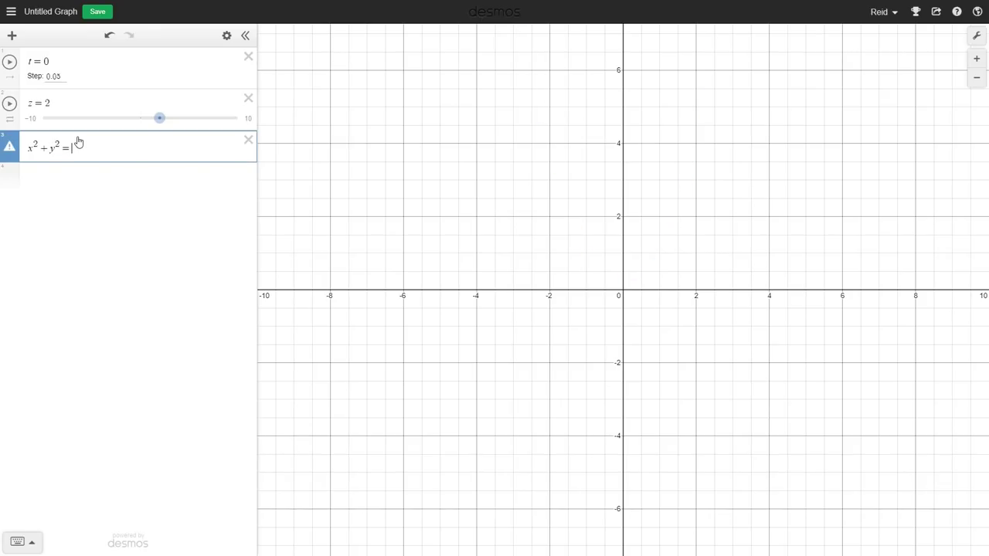
text(^2 = z^2)
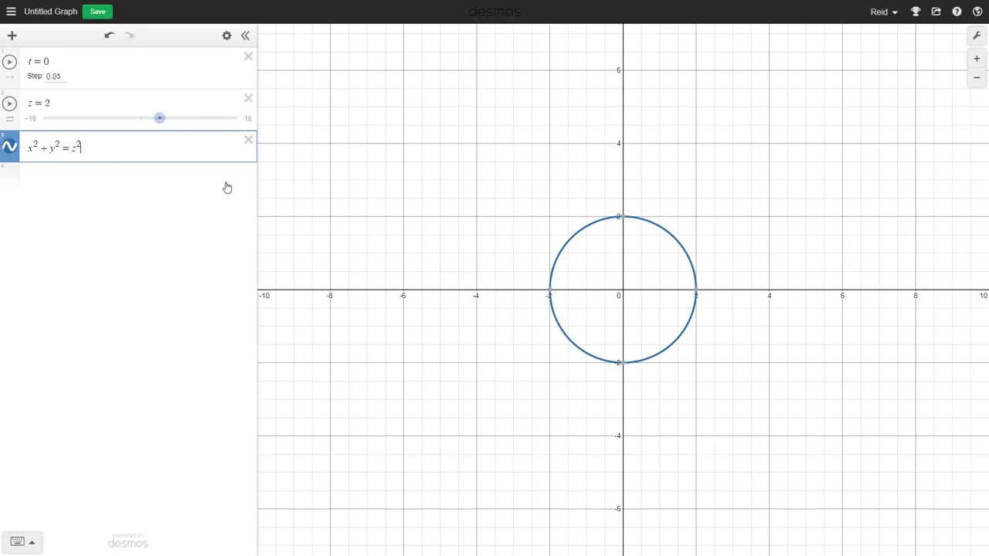
double_click(47, 103)
drag(37, 103, 80, 102)
click(80, 102)
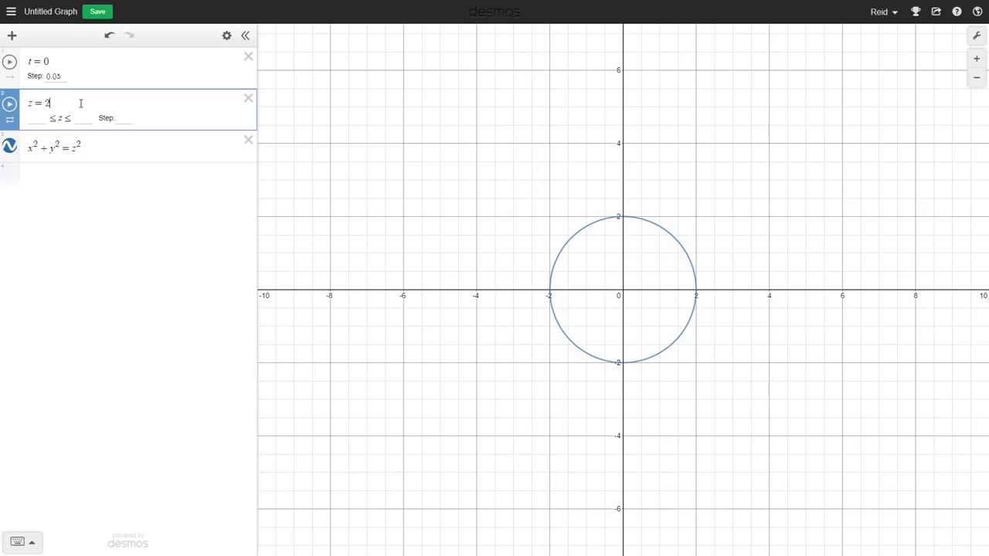
- Zoom and pan the graph to centre the radius-2 circle, leaving an empty fourth row
scroll(452, 274, down, 5)
scroll(468, 278, up, 5)
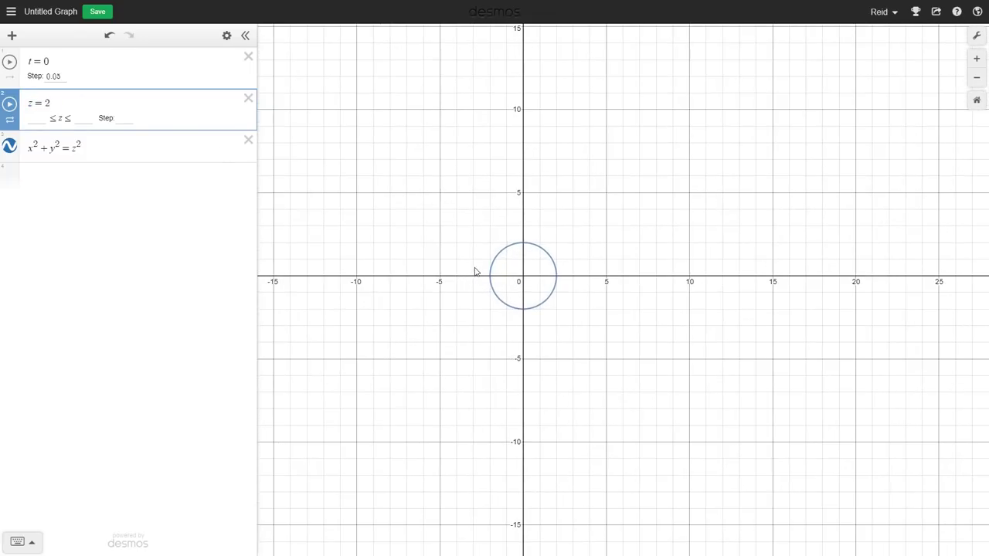
scroll(500, 283, up, 4)
scroll(629, 276, down, 3)
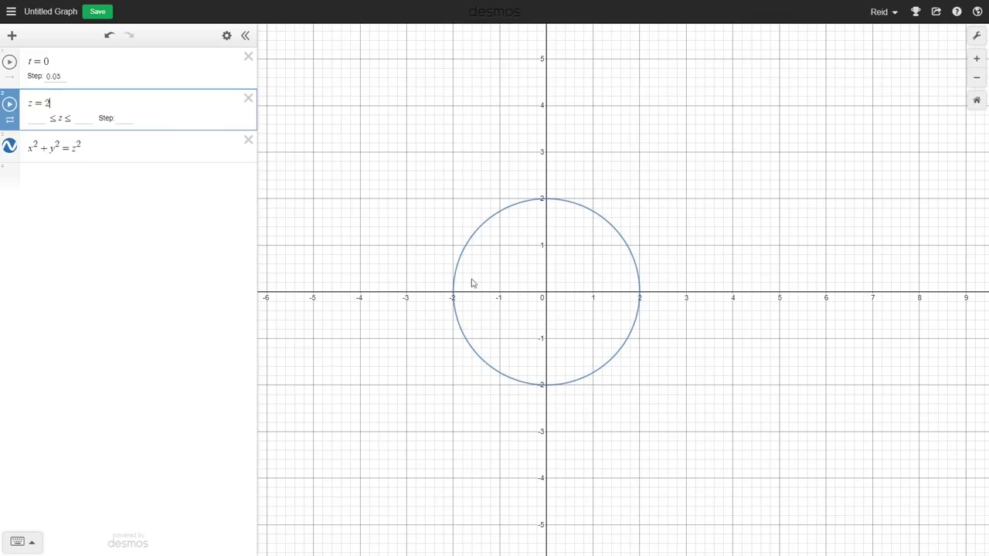
click(129, 178)
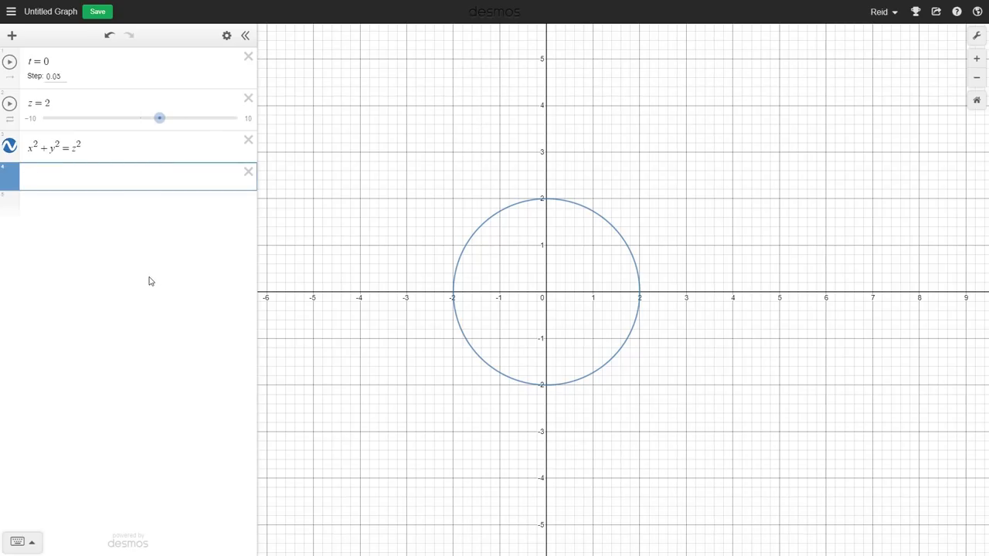
drag(949, 322, 946, 305)
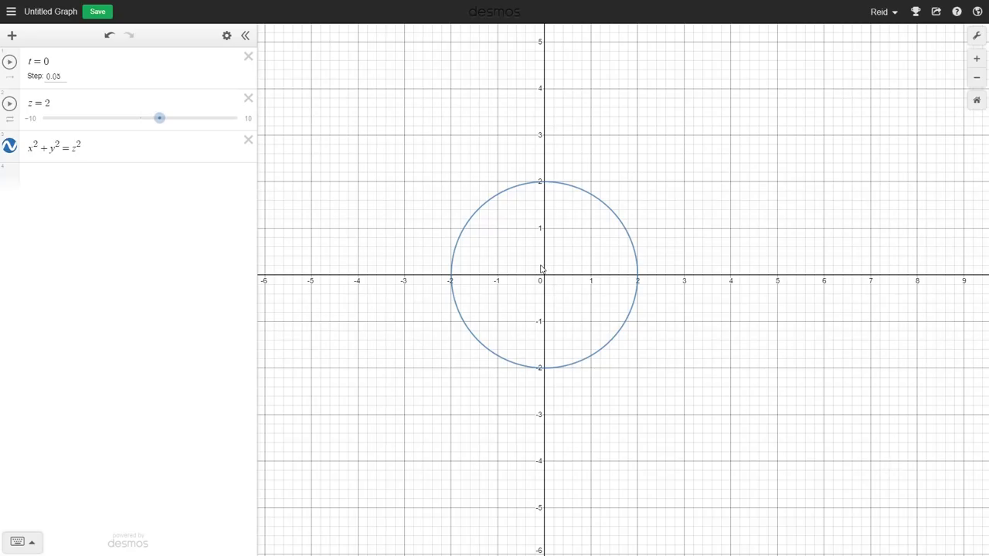
drag(544, 271, 605, 283)
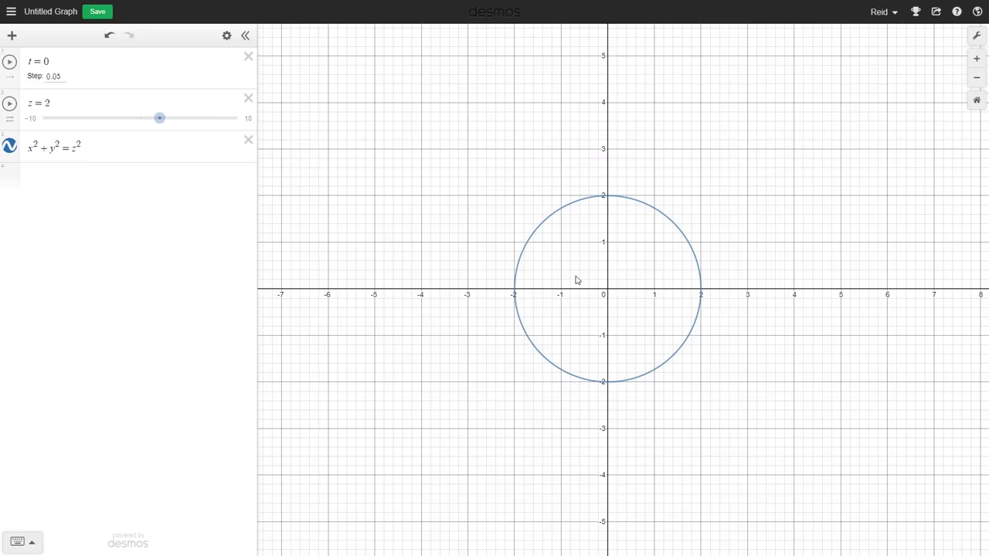
- Insert two rows above the circle and create a j=0 slider set to play once
click(7, 177)
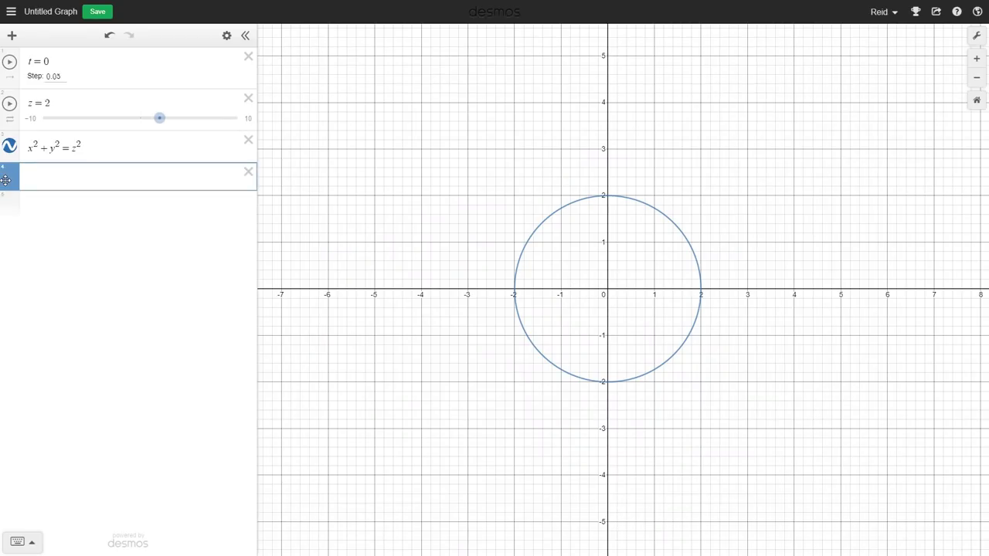
drag(8, 177, 7, 147)
click(8, 211)
drag(8, 207, 8, 172)
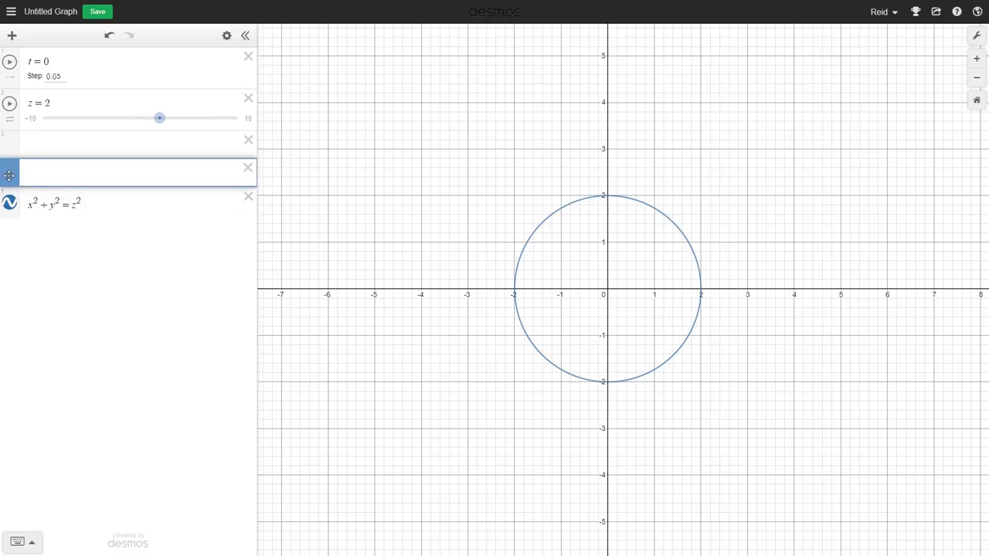
click(80, 147)
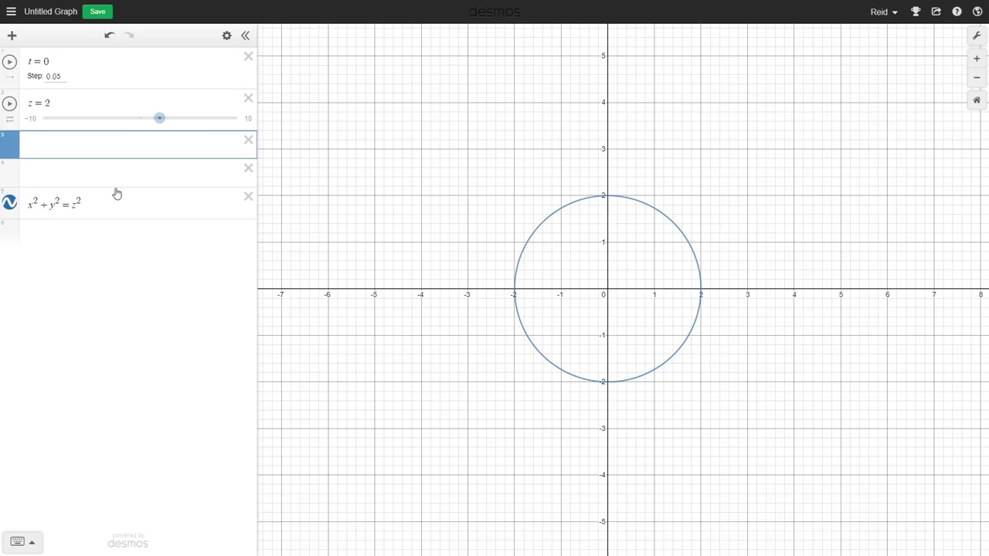
text(j = 0)
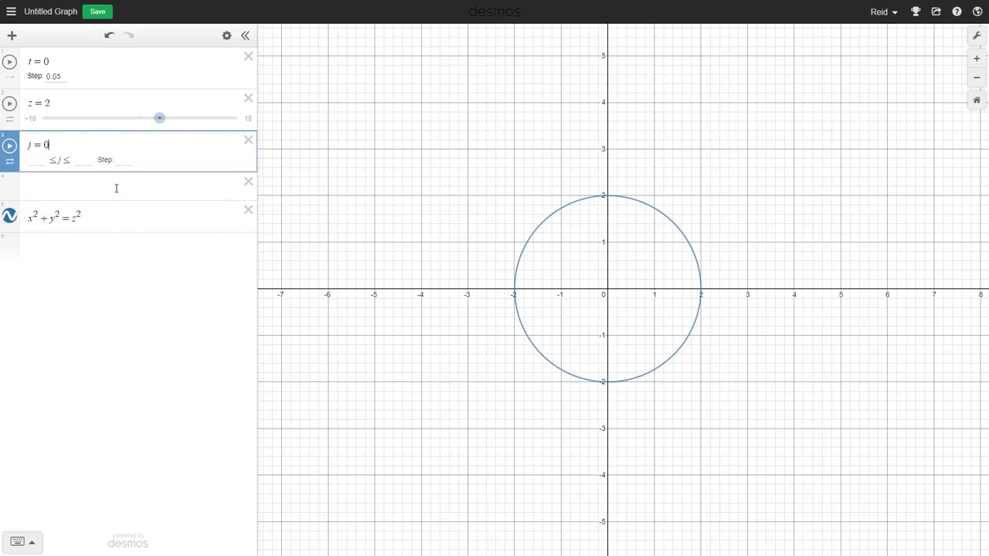
click(9, 161)
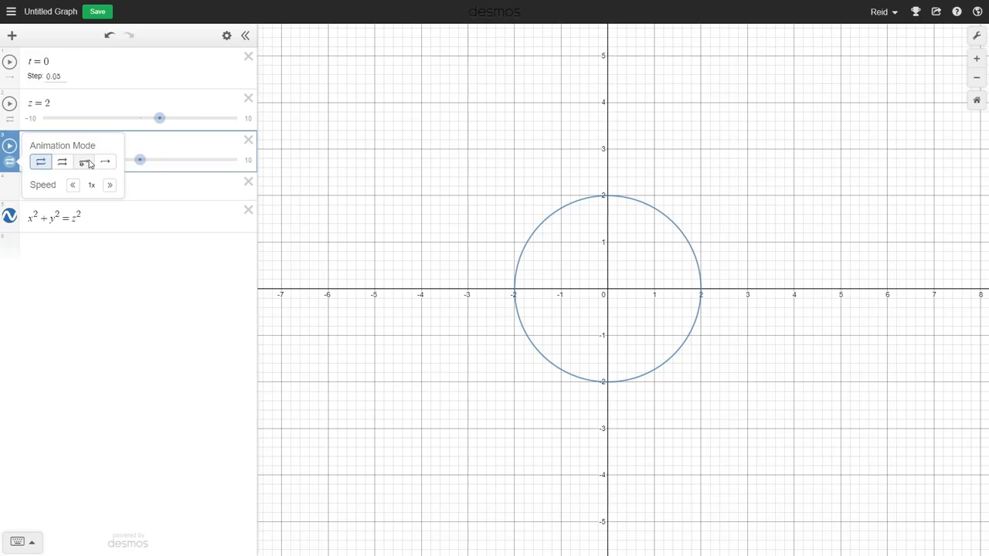
click(85, 164)
click(159, 162)
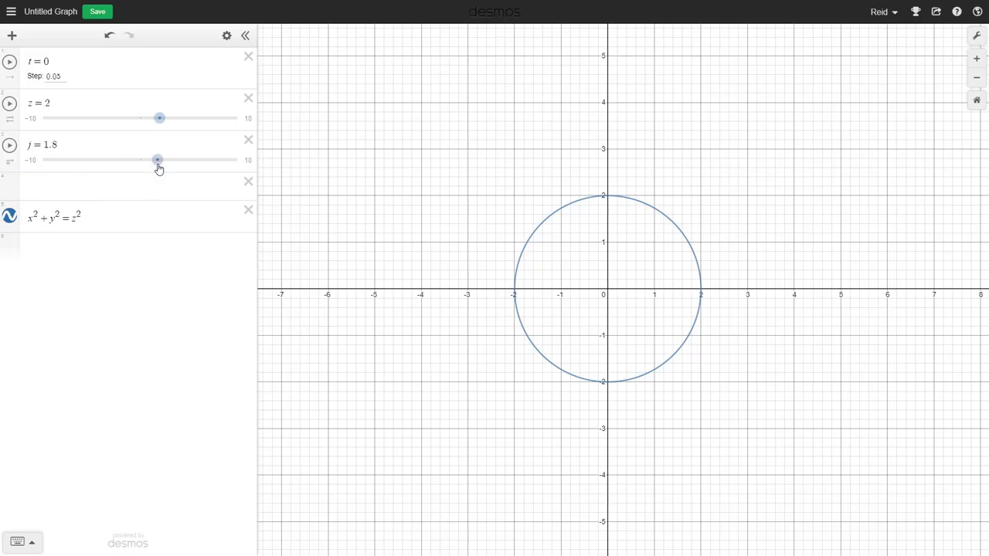
- Bound j between −j₁ and j₁, and define j₁=√8 below it
click(31, 163)
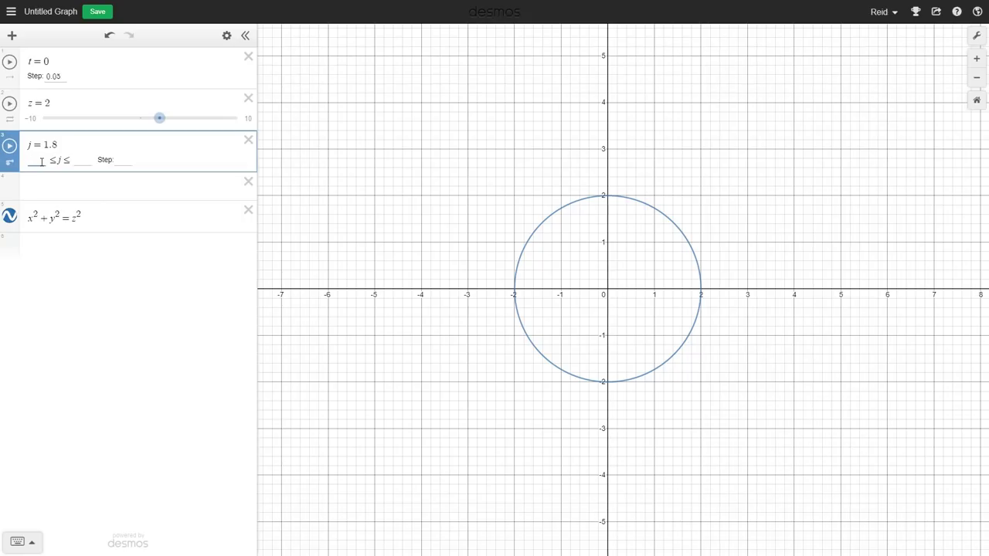
text(-j1)
click(88, 160)
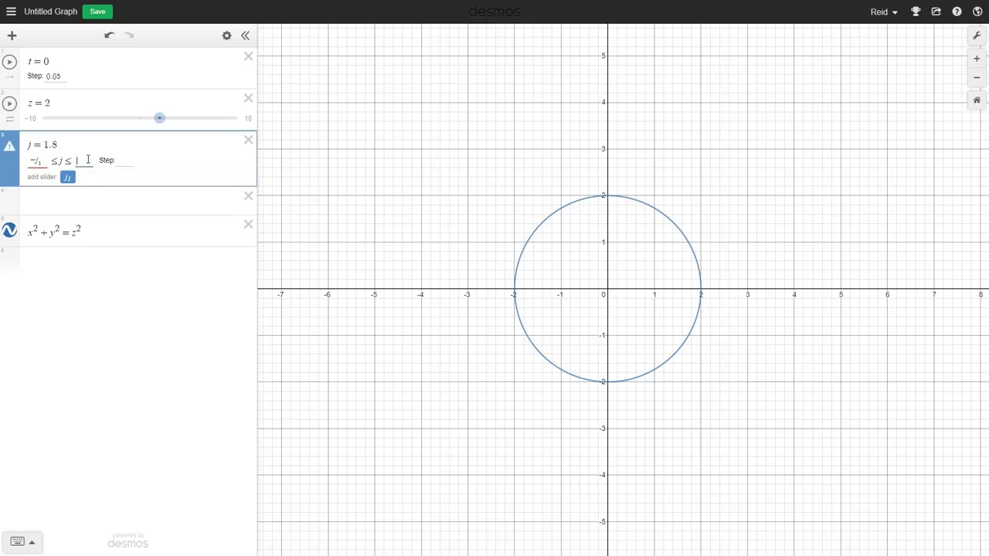
text(j_1)
click(121, 198)
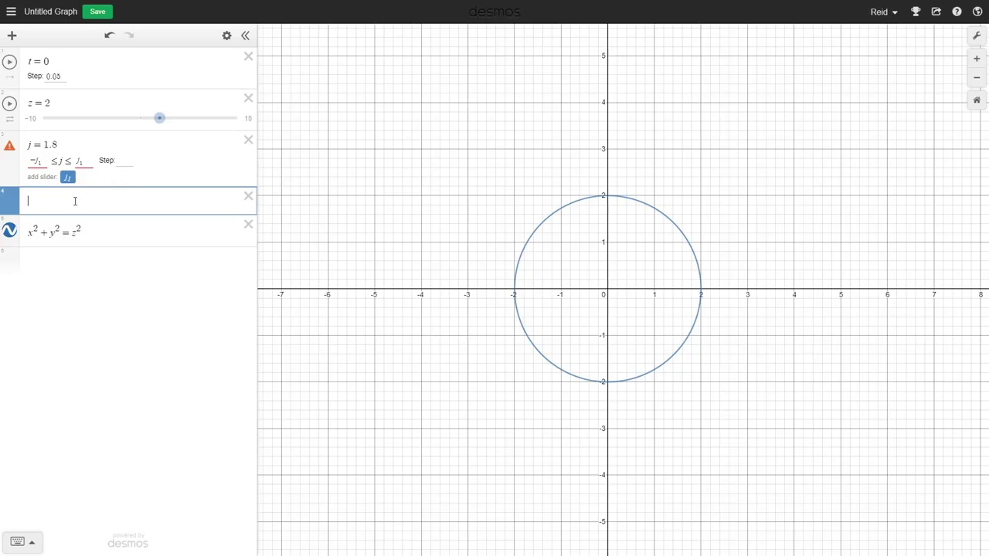
text(j1=)
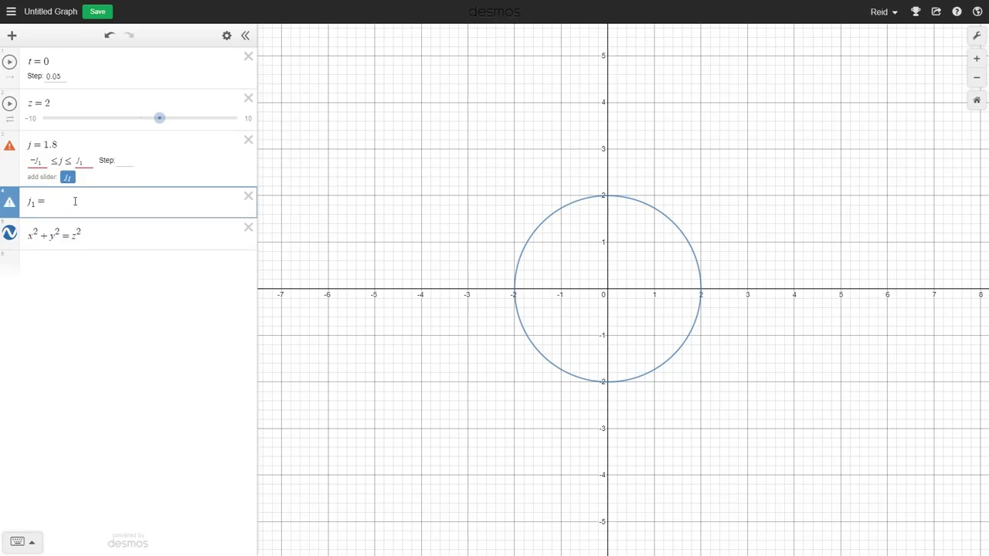
text(sqrt8)
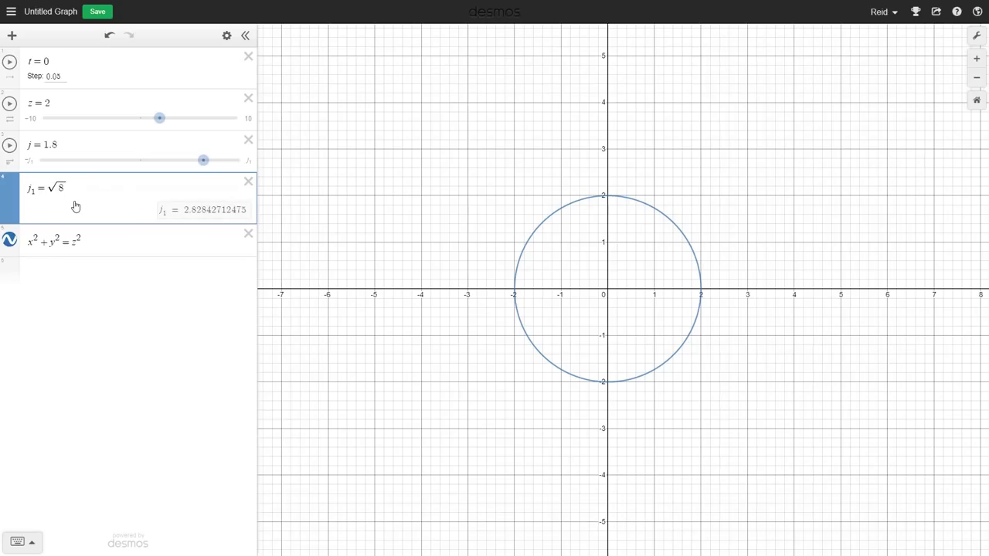
- Play the j slider twice to watch the circle's centre rise to about 2.83
click(9, 146)
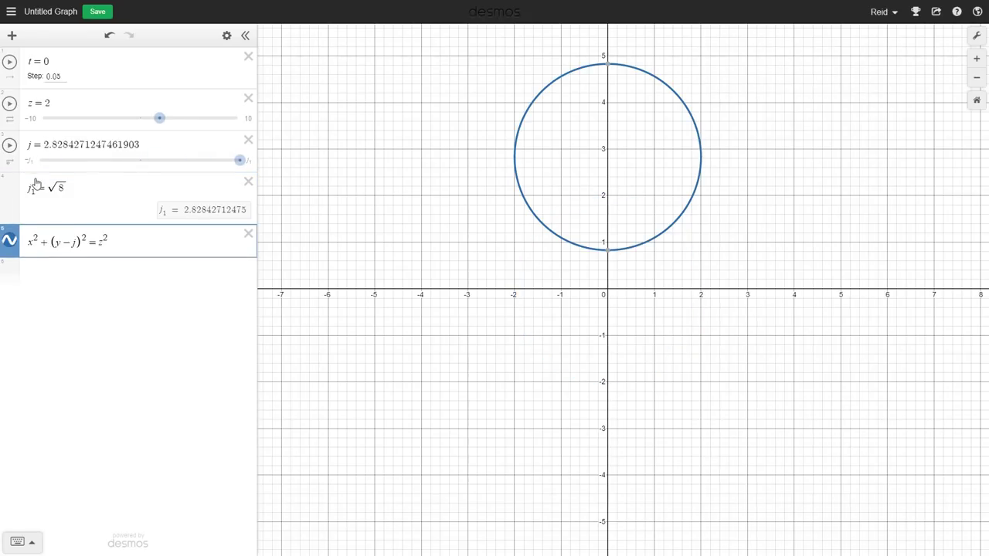
click(10, 146)
- Add a row defining g=j² above j₁
click(45, 180)
key(Return)
text(g=)
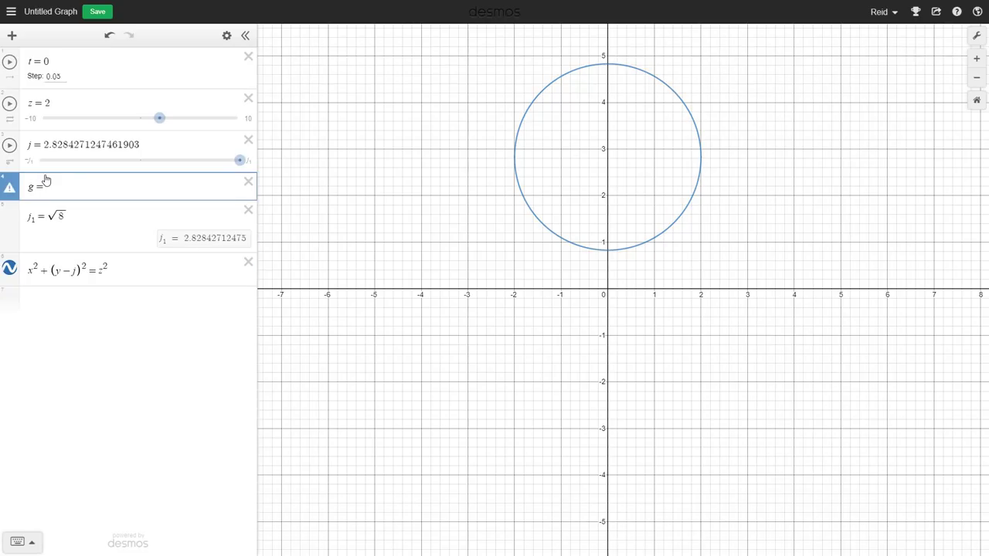
text(j_1)
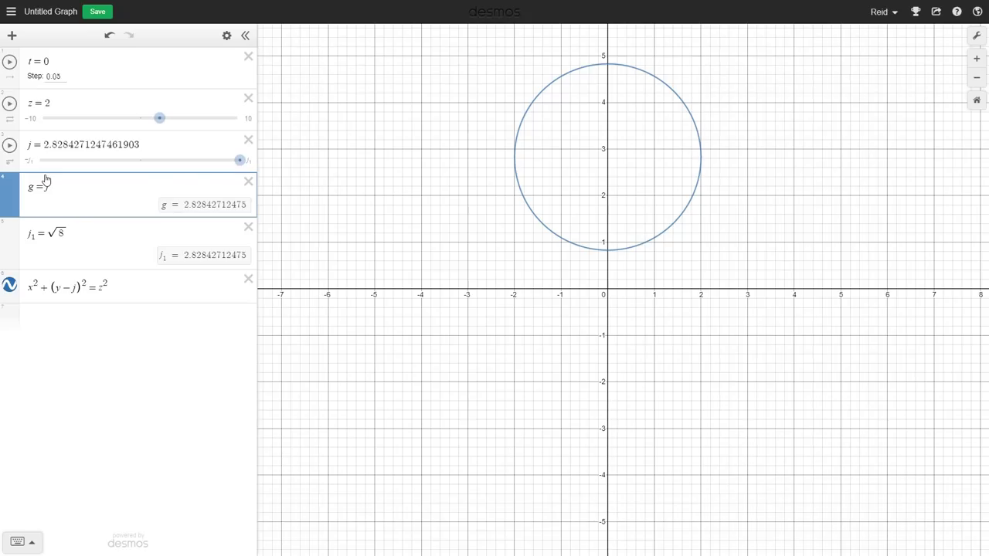
key(BackSpace)
text(2)
key(BackSpace)
key(BackSpace)
text(^2)
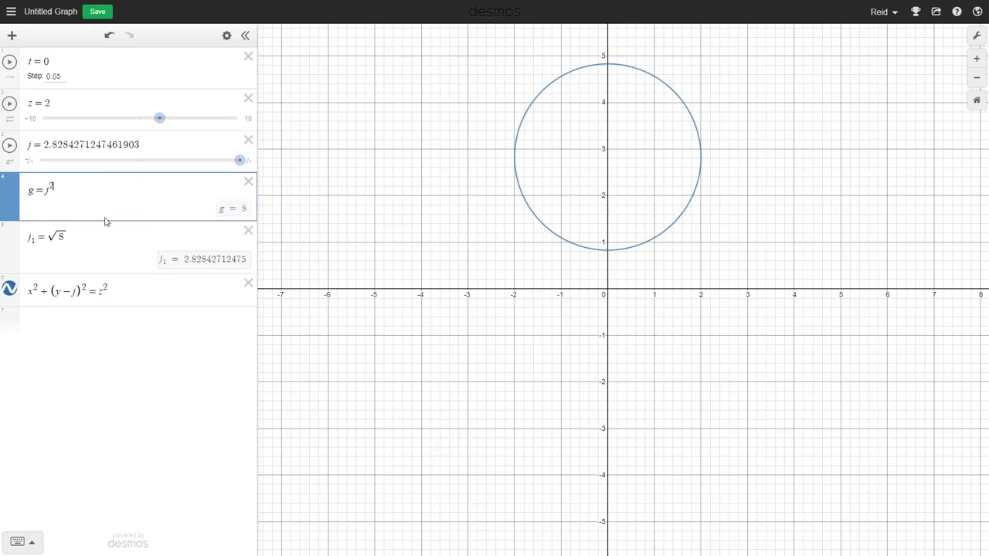
- Change the circle's vertical offset from j to g, play j, then undo the playback
click(75, 291)
key(BackSpace)
text(g)
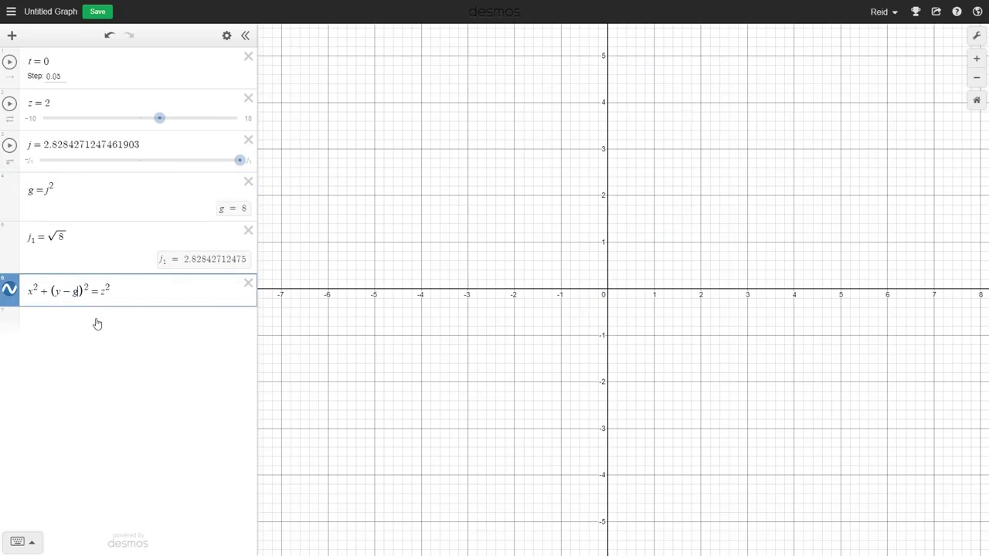
click(9, 145)
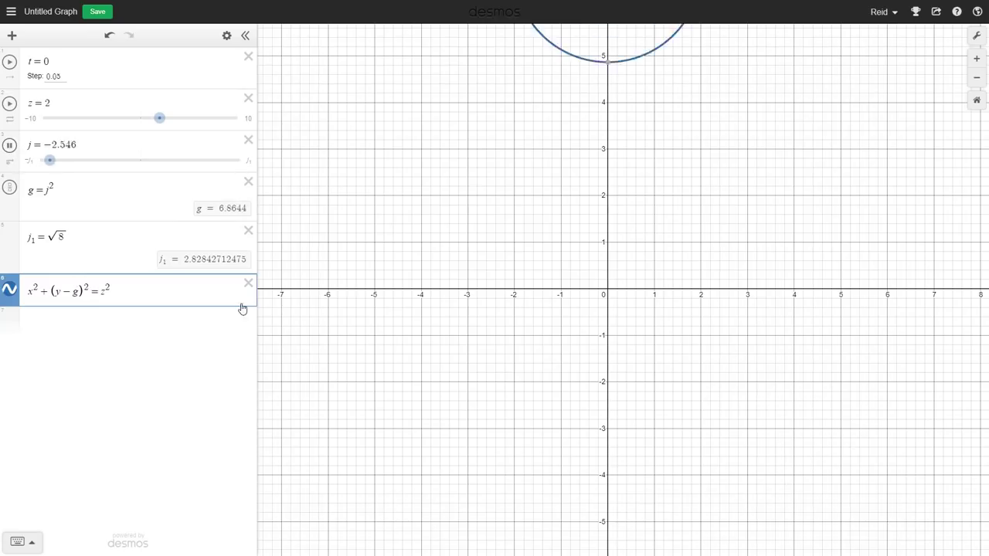
scroll(473, 482, down, 2)
scroll(471, 471, down, 2)
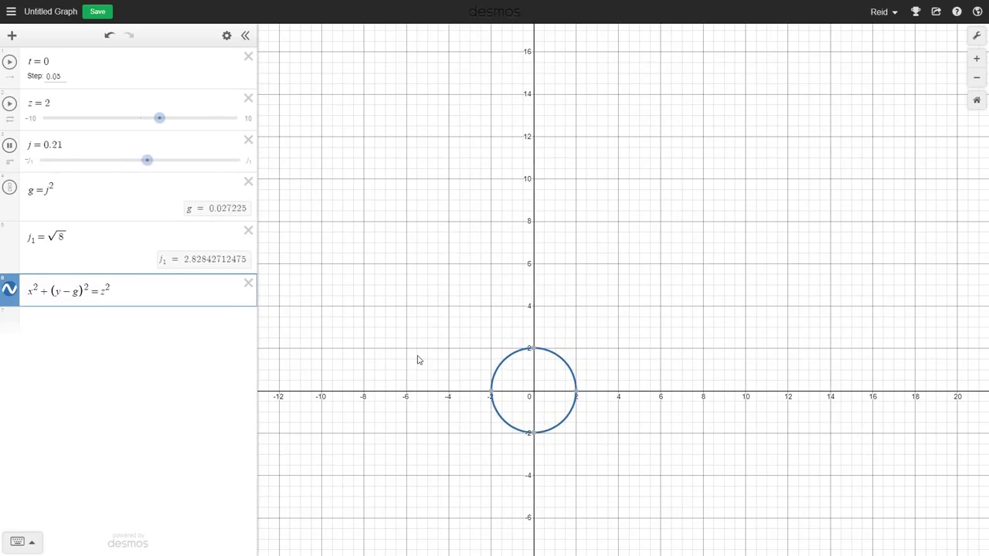
scroll(419, 357, up, 1)
key(ctrl+z)
- Redefine g as −j²+j₁² and play j to watch the circle jump
click(46, 190)
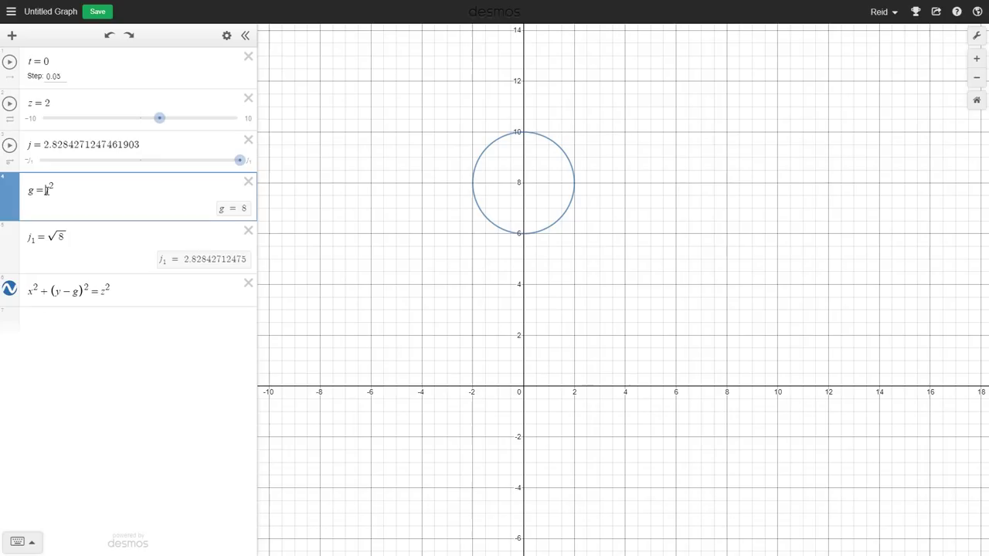
text(-)
click(10, 144)
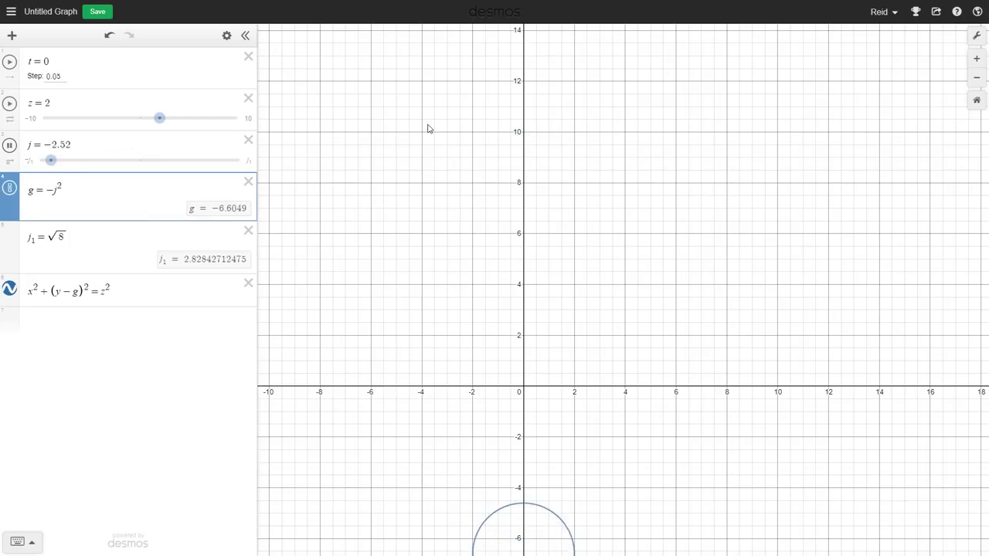
scroll(425, 126, down, 2)
scroll(429, 456, up, 1)
key(ctrl+z)
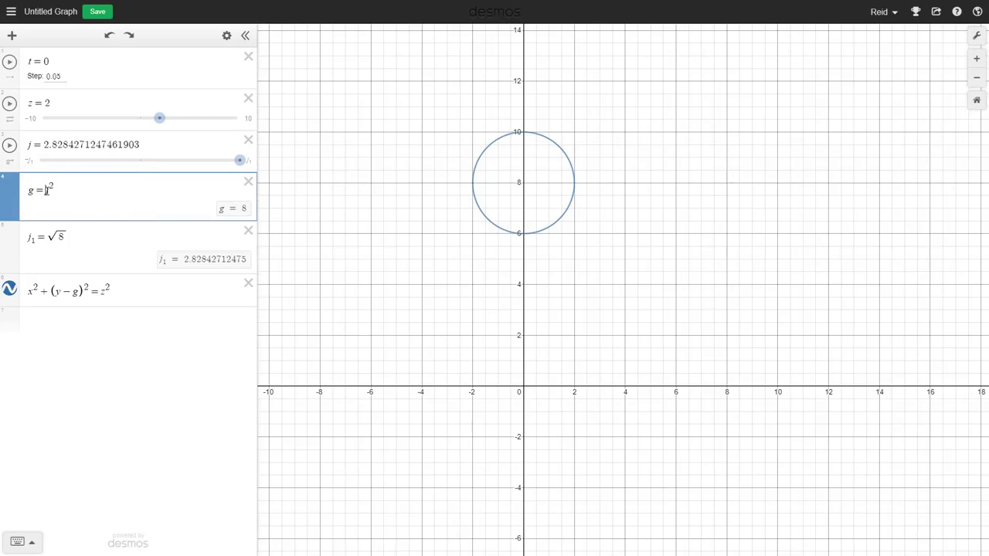
key(ctrl+y)
scroll(510, 309, down, 2)
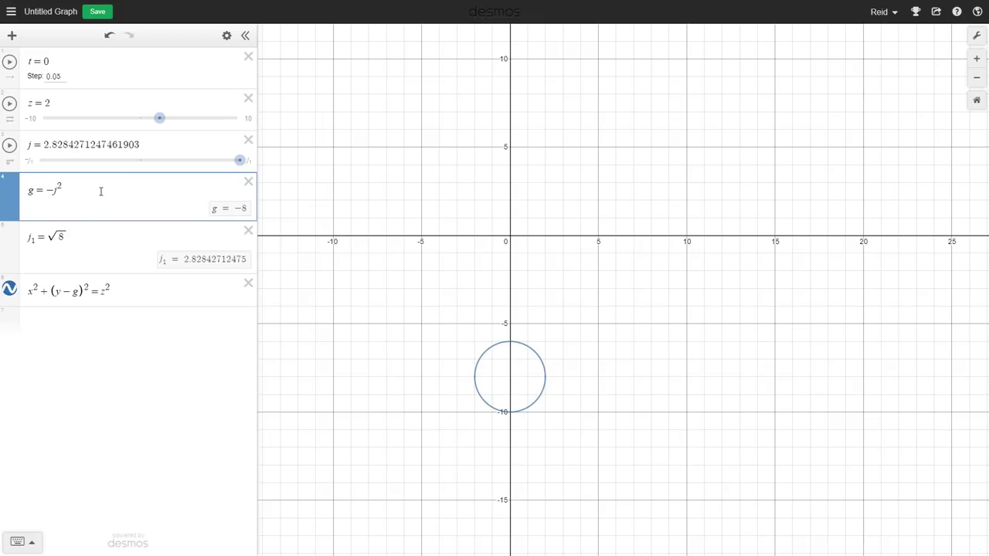
text(+)
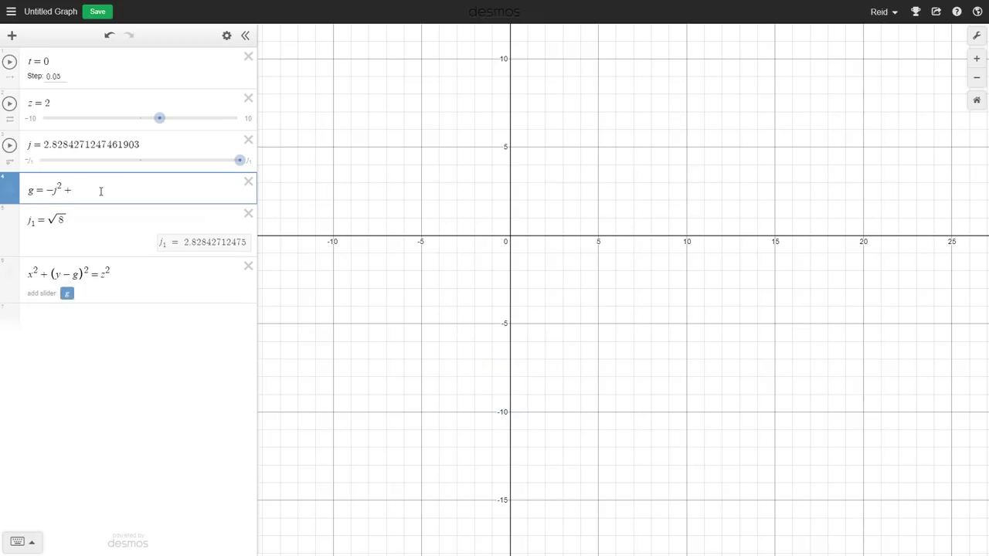
text(j_1^2)
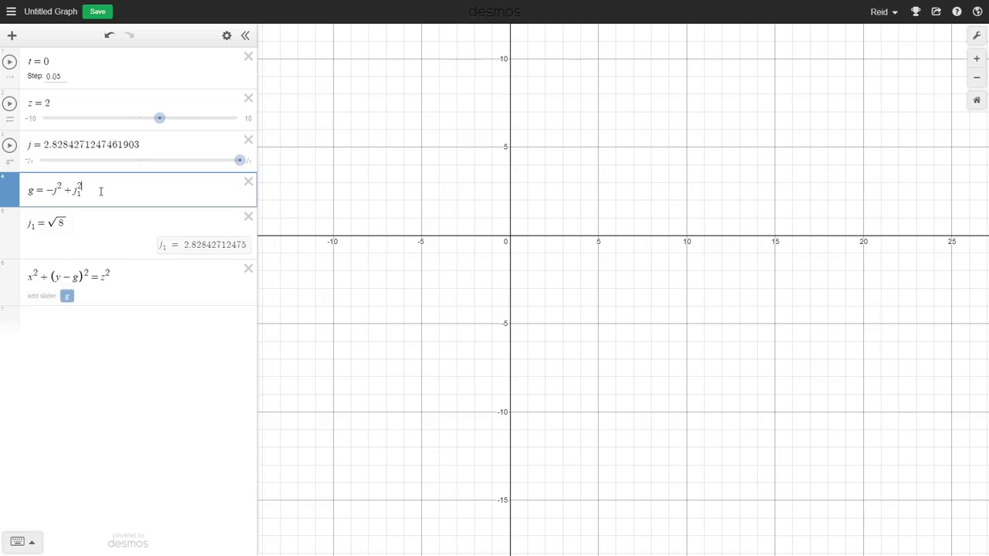
click(9, 145)
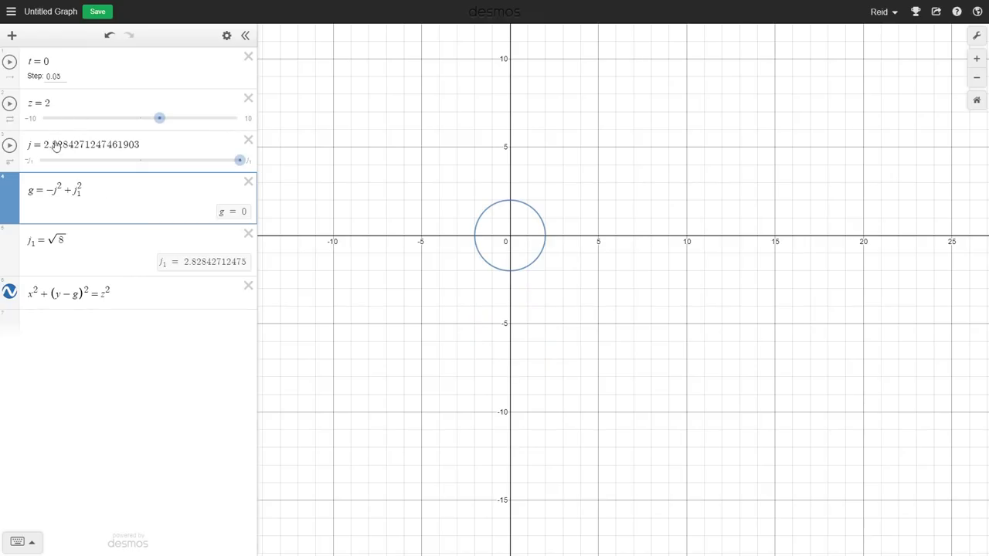
- Speed j's animation up to 3.5x and play it to preview the faster jump
click(10, 162)
click(116, 187)
click(116, 187)
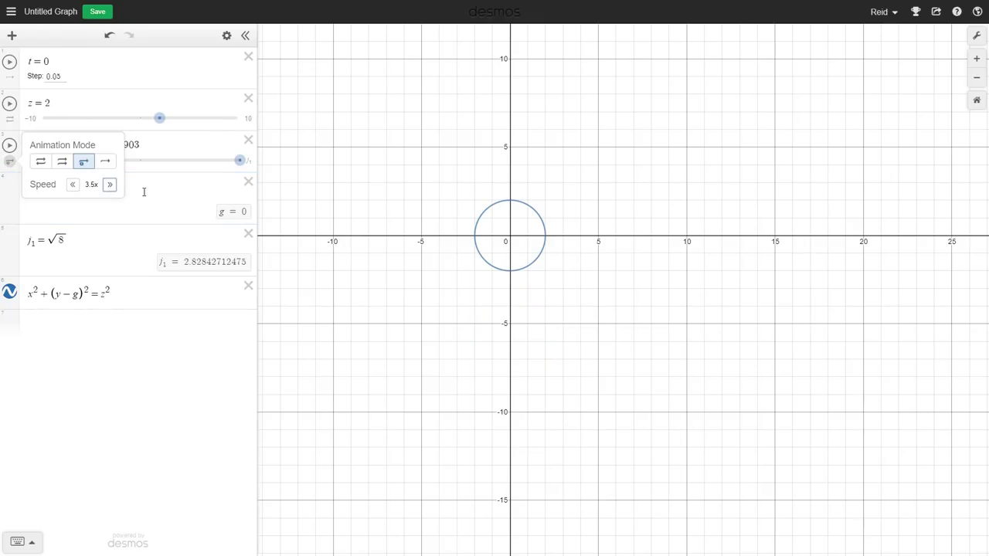
click(20, 168)
click(9, 146)
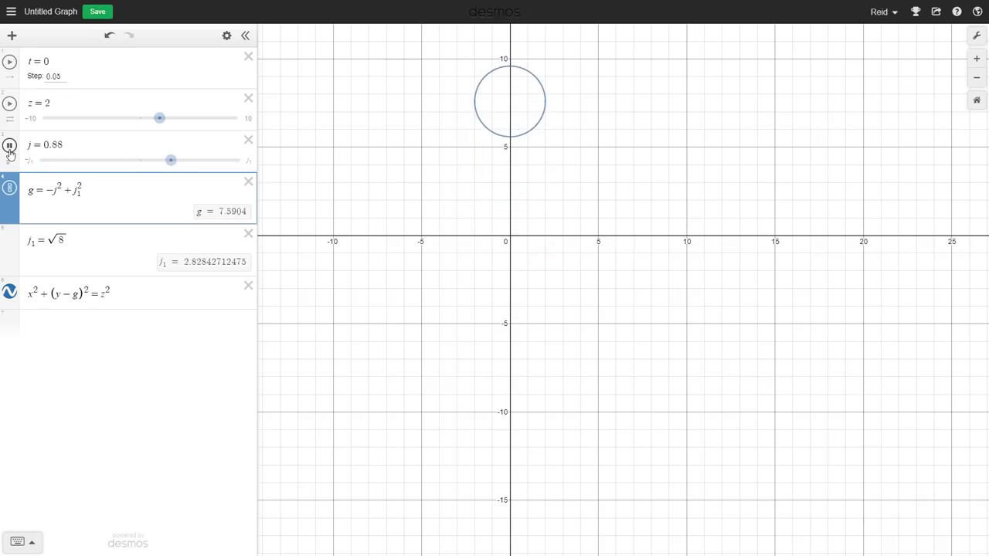
- Create a Player folder, move the circle into it, and offset its x by u
click(42, 322)
text(folder)
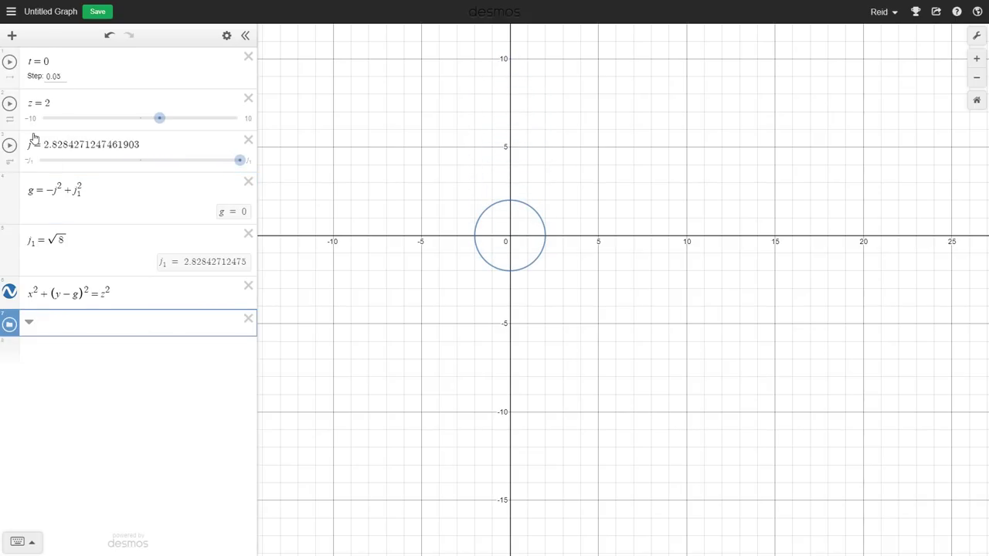
text(Player)
drag(31, 292, 45, 324)
text((x-u))
click(77, 340)
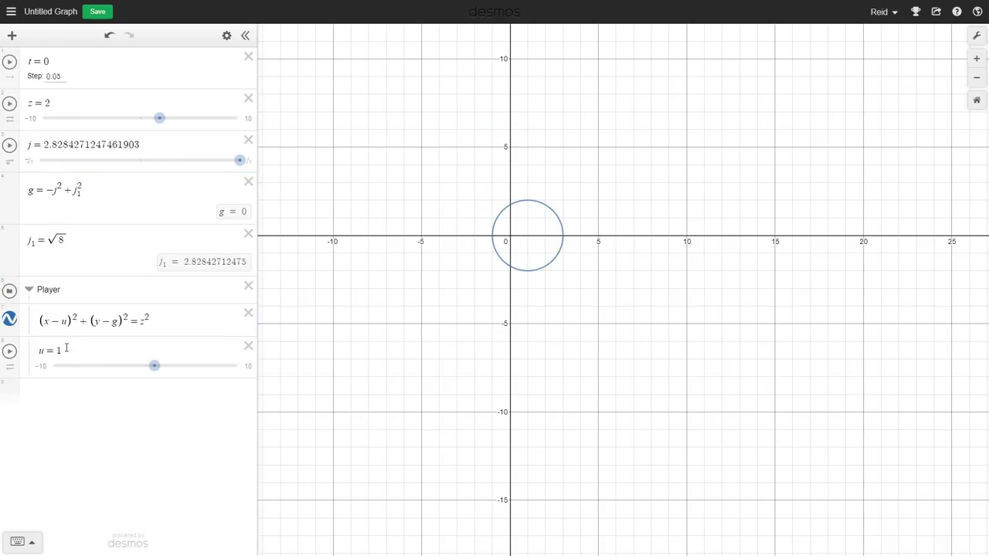
- Add an l slider below j, play l and j to test, and begin redefining u
click(34, 172)
text(l=)
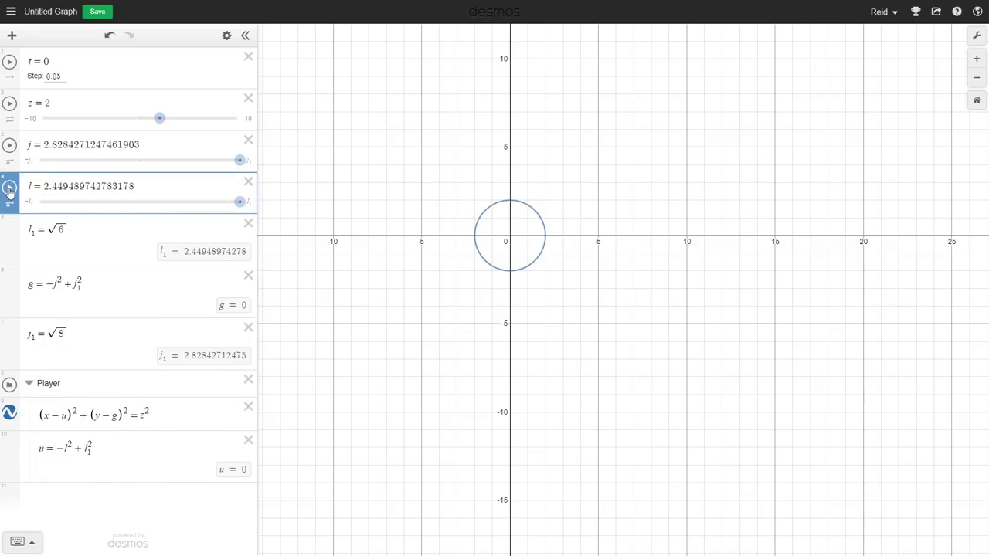
click(9, 187)
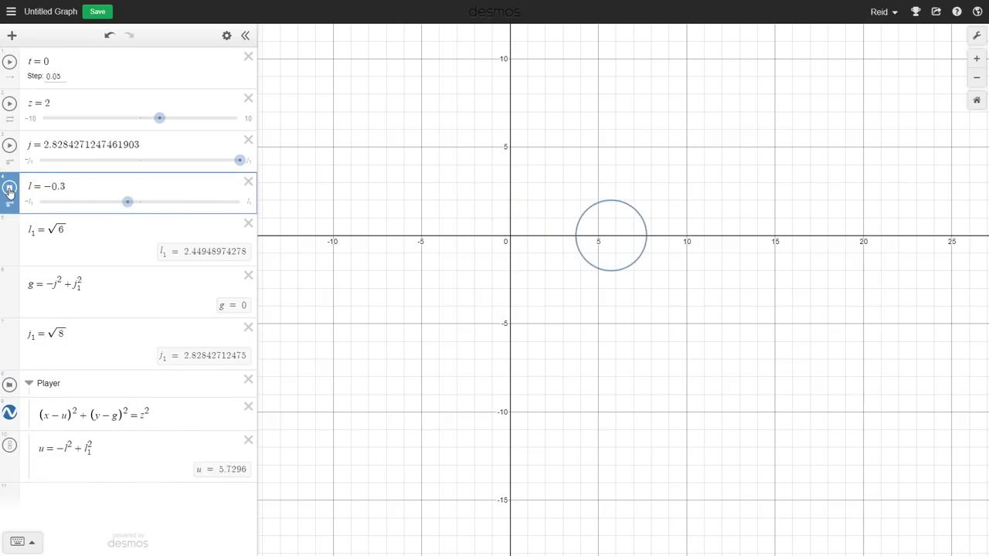
click(9, 145)
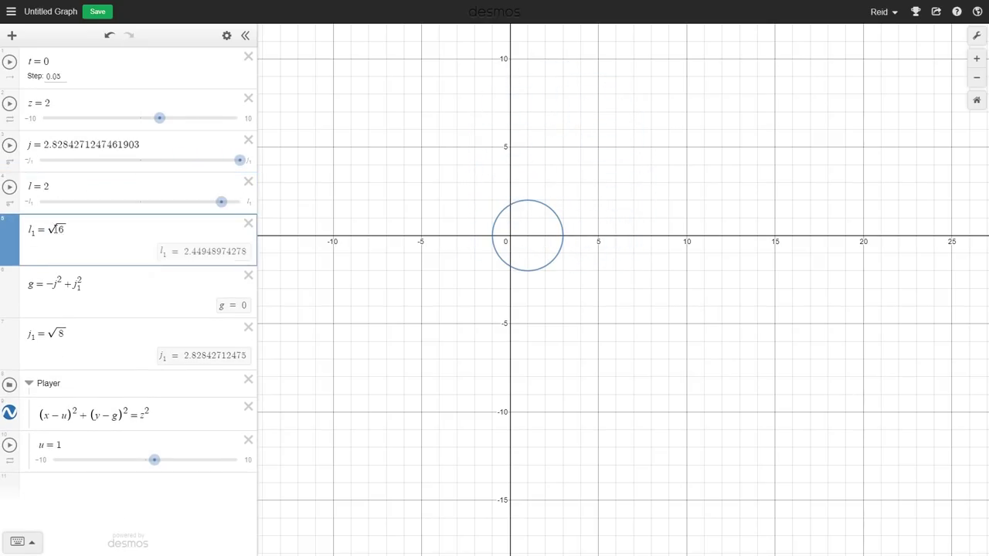
click(66, 444)
key(BackSpace)
- Enter the enemy circle (x−10+t)²+y²=z² in a new row outside the Player folder
text(-l^2+l)
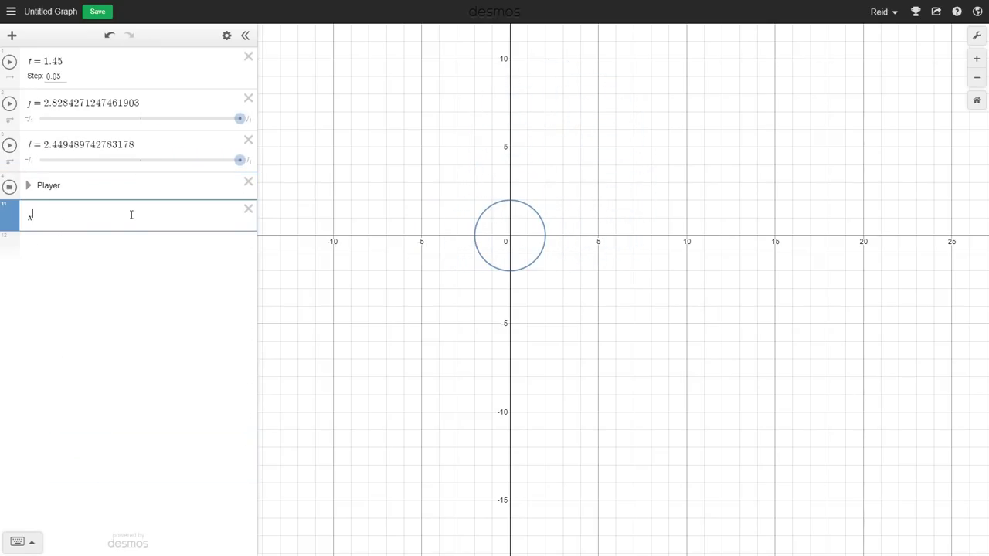
text(^2+y^2)
key(Right)
text(=)
text(2^2)
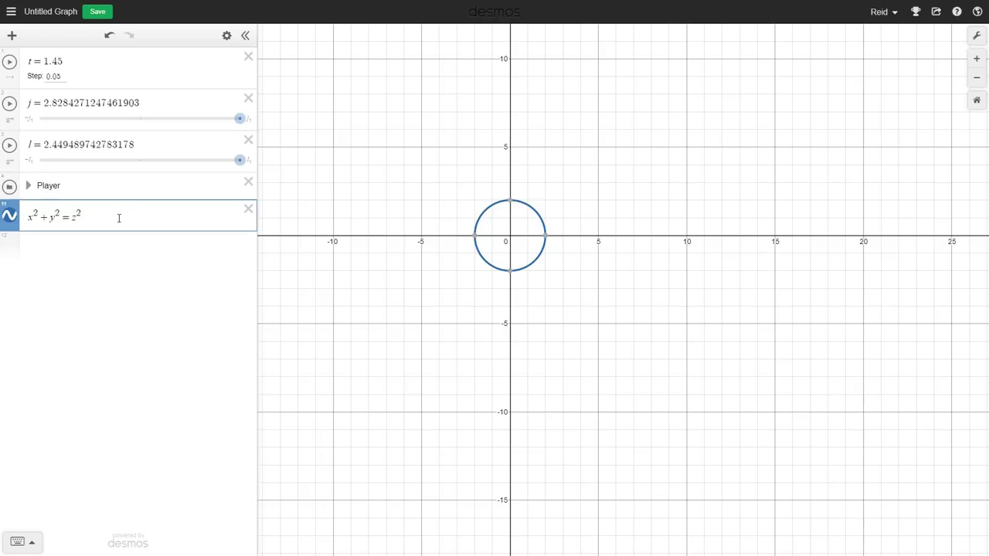
click(32, 216)
text(()
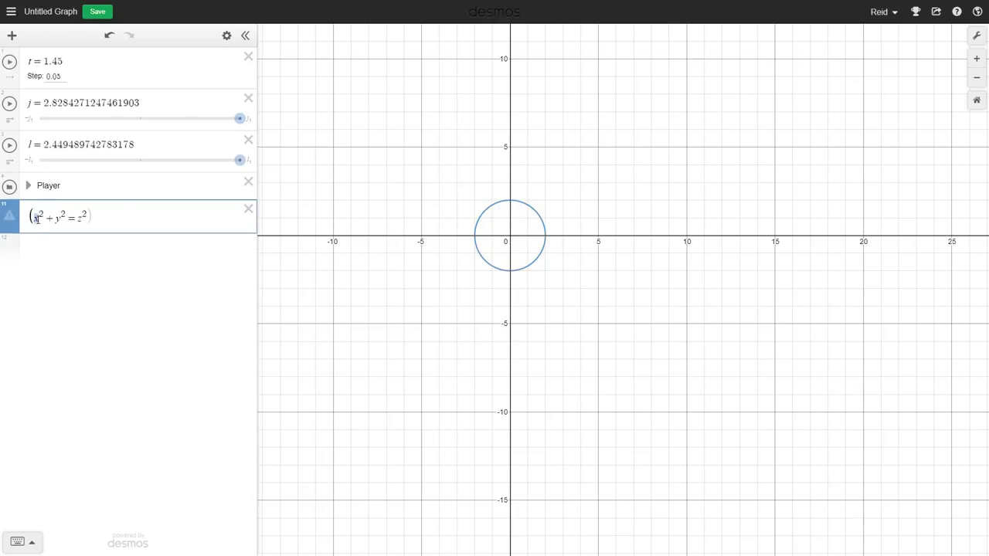
text())
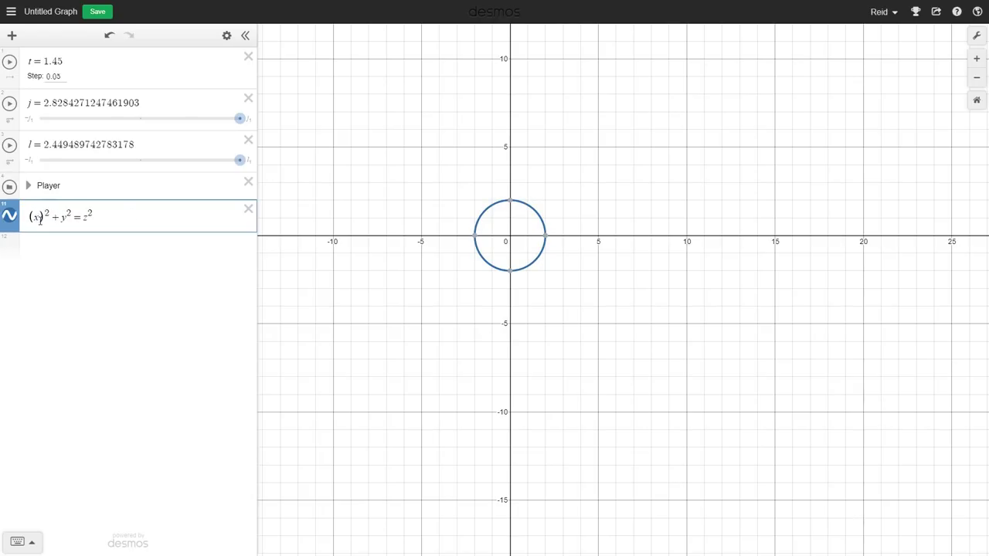
text(-1)
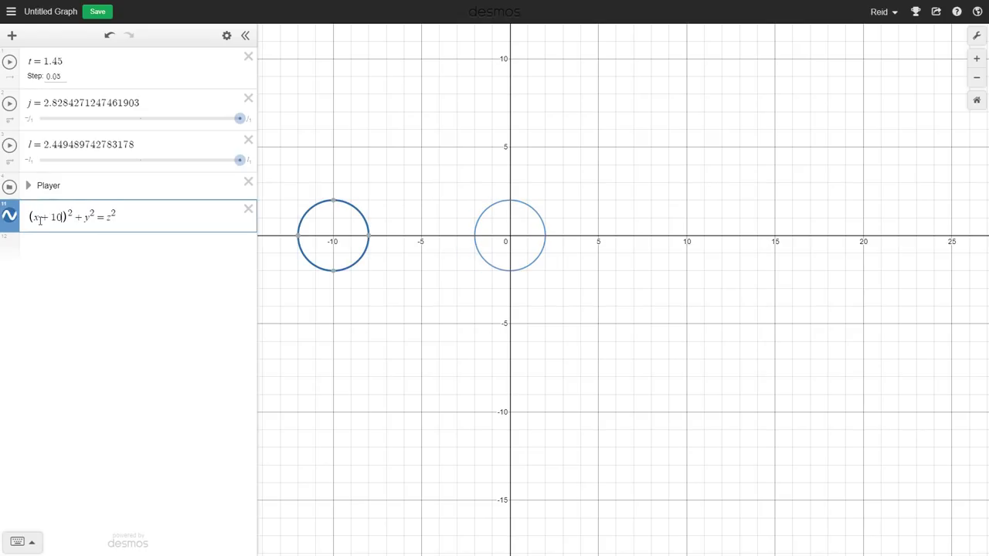
text(0)
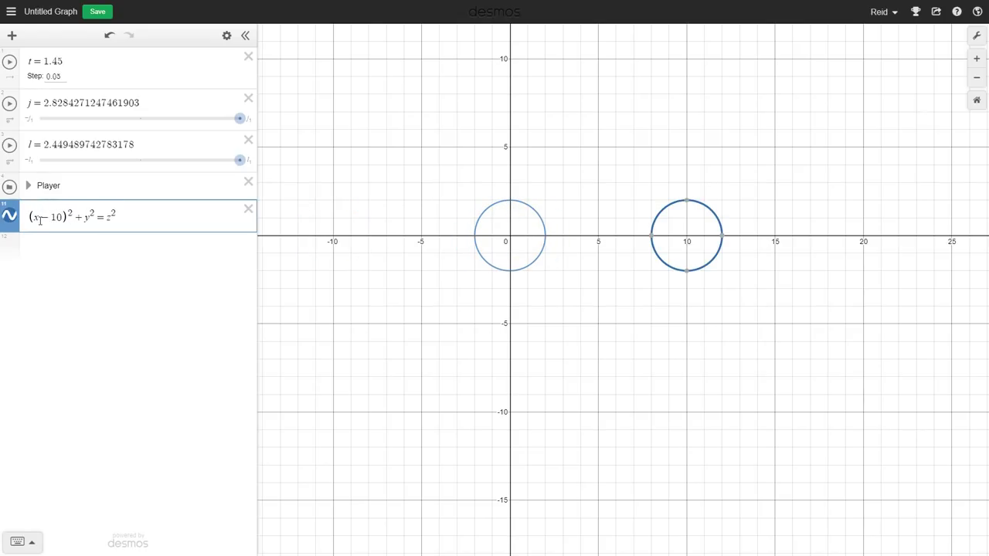
text(+t)
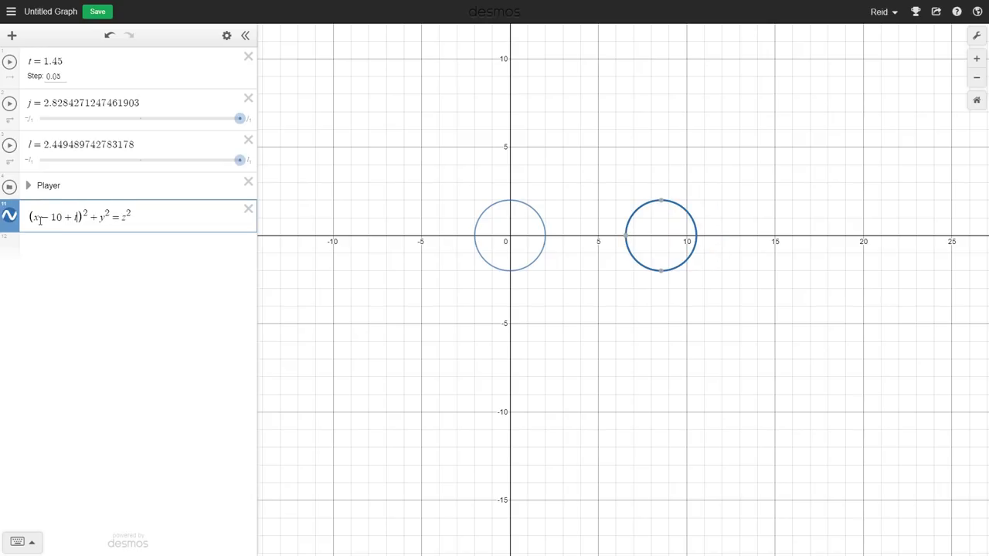
- Animate t, then halve the enemy circle's radius to (z/2)²
click(9, 62)
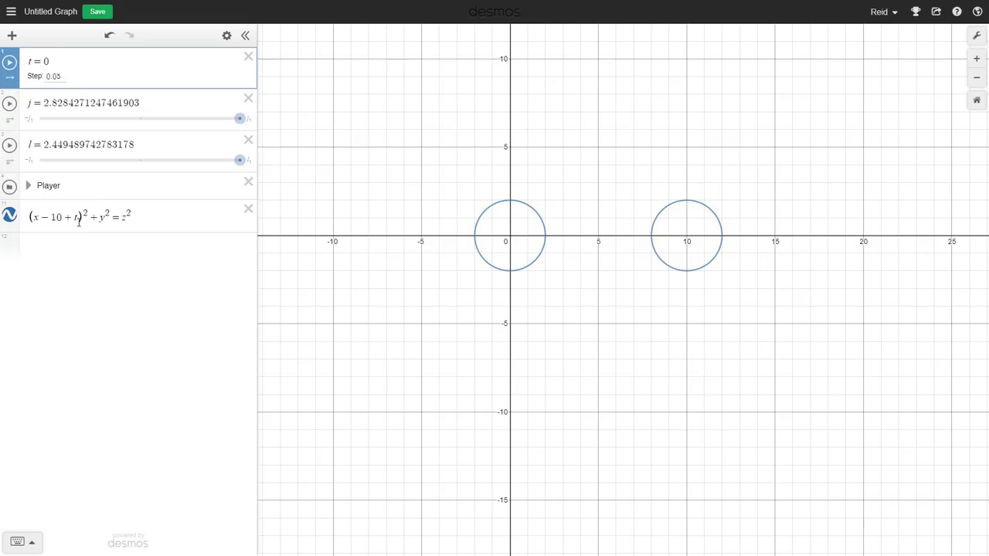
click(122, 219)
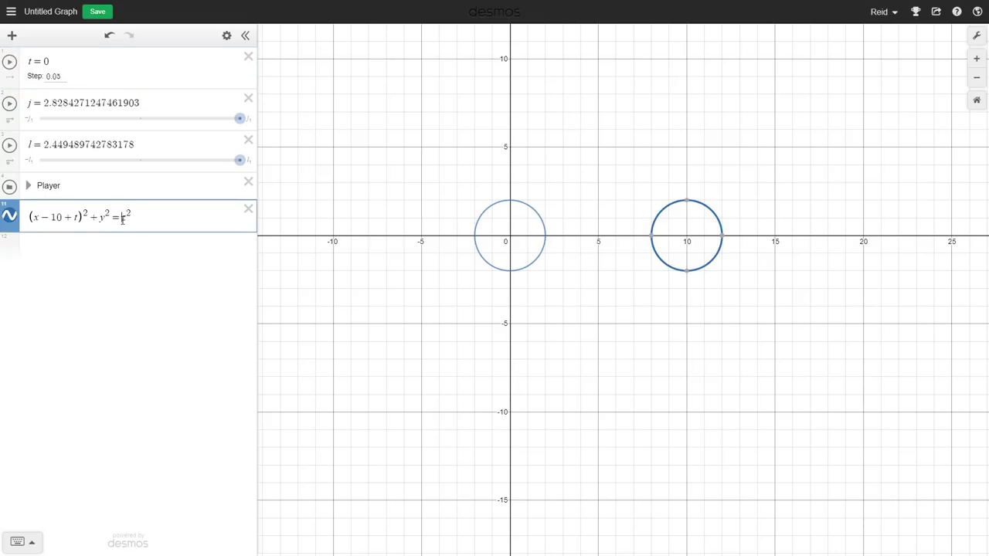
text((z/2)
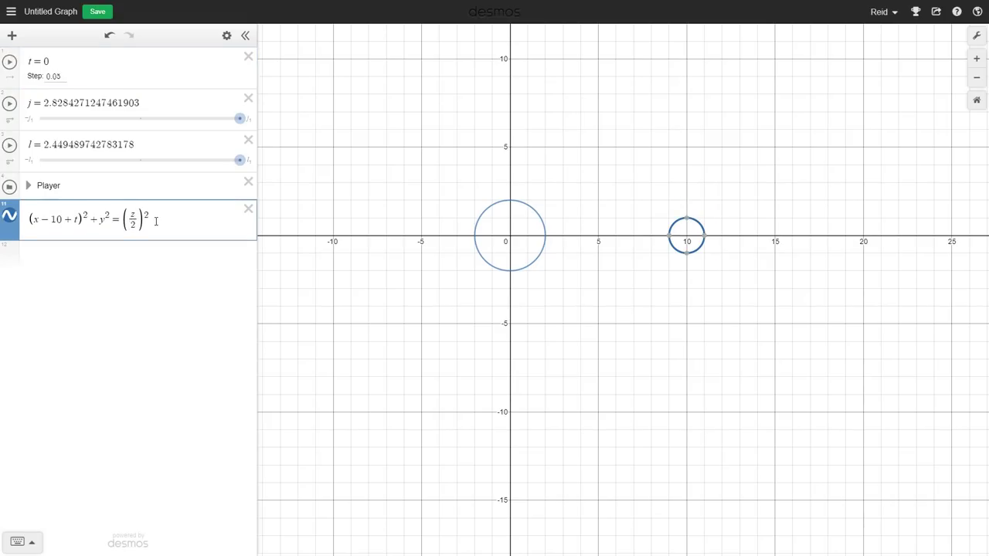
text(2^2)
- Play t to watch the smaller enemy slide left, then pause and select t's value
click(10, 62)
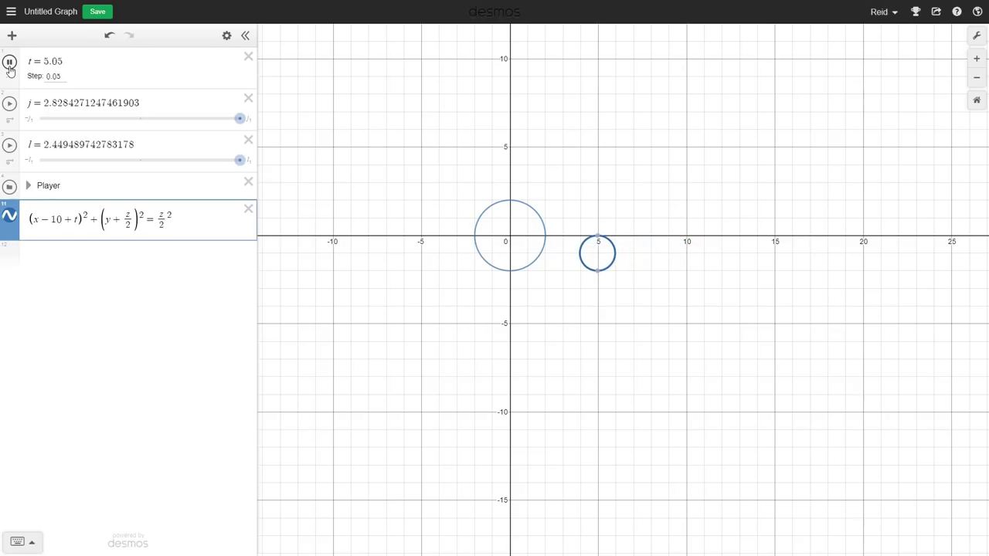
click(10, 68)
double_click(50, 62)
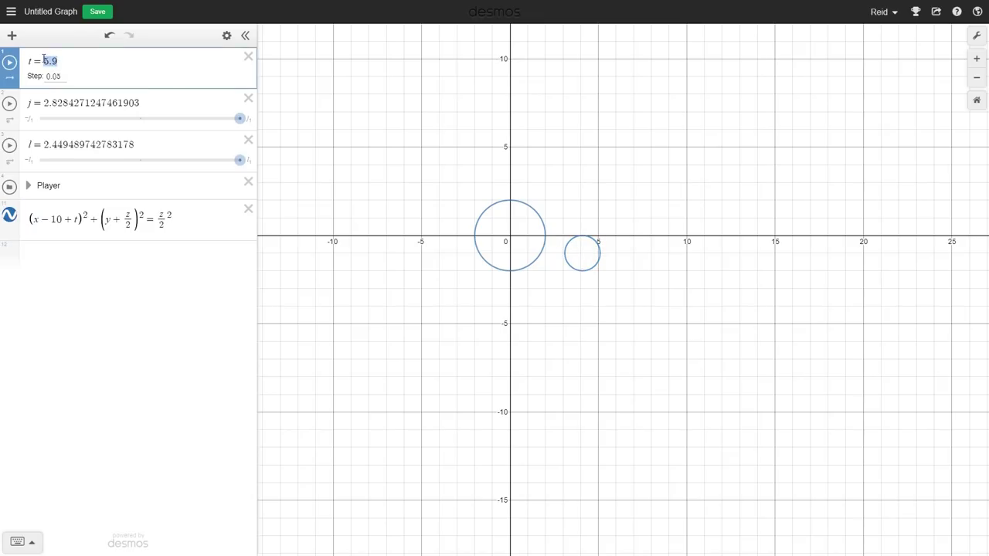
- Reset the t slider value to 0
text(0)
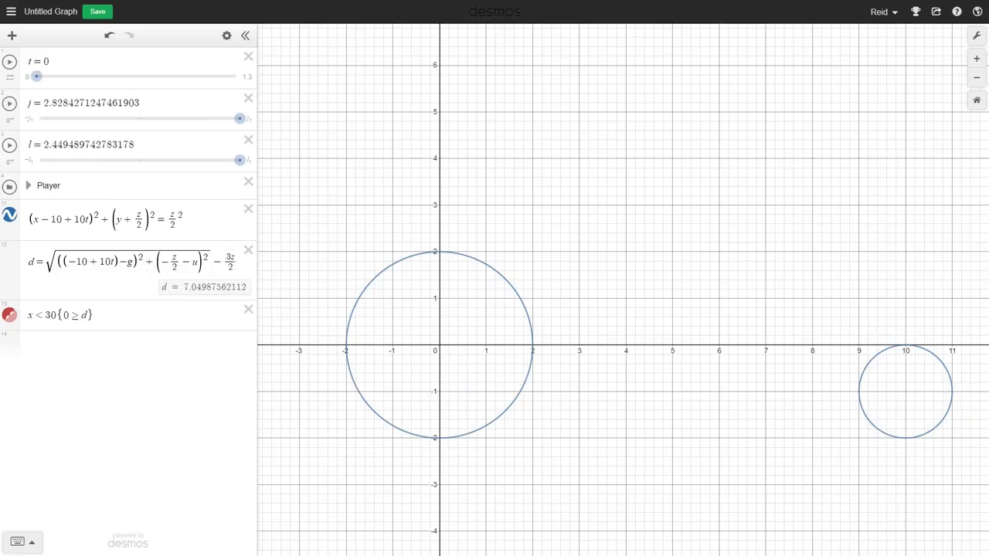
- Drag the t, j and l sliders until the circles overlap and the screen shades red
mouse_move(37, 77)
mouse_down()
mouse_move(93, 91)
mouse_move(171, 88)
mouse_move(204, 65)
mouse_move(136, 60)
mouse_move(175, 61)
mouse_up()
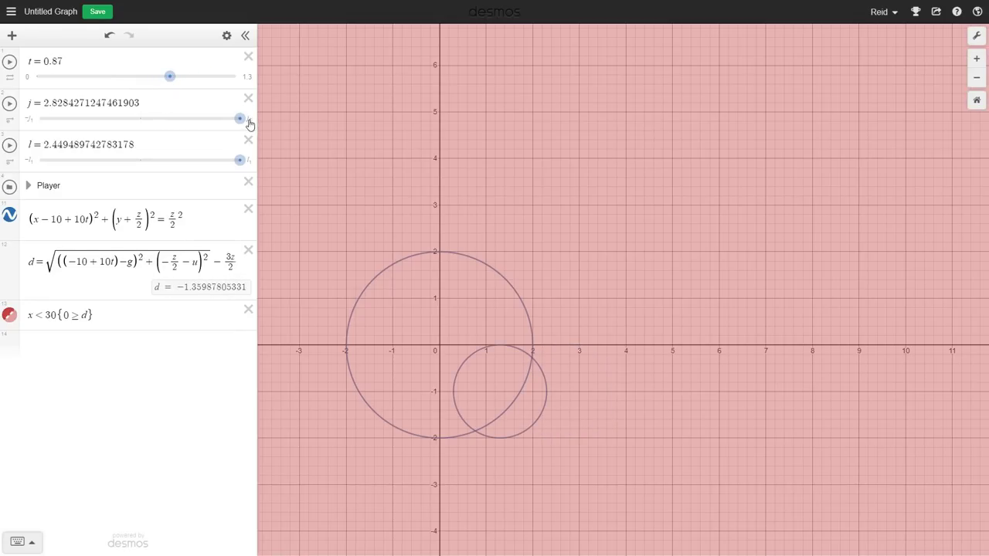
mouse_move(240, 124)
mouse_down()
mouse_move(211, 126)
mouse_move(228, 128)
mouse_up()
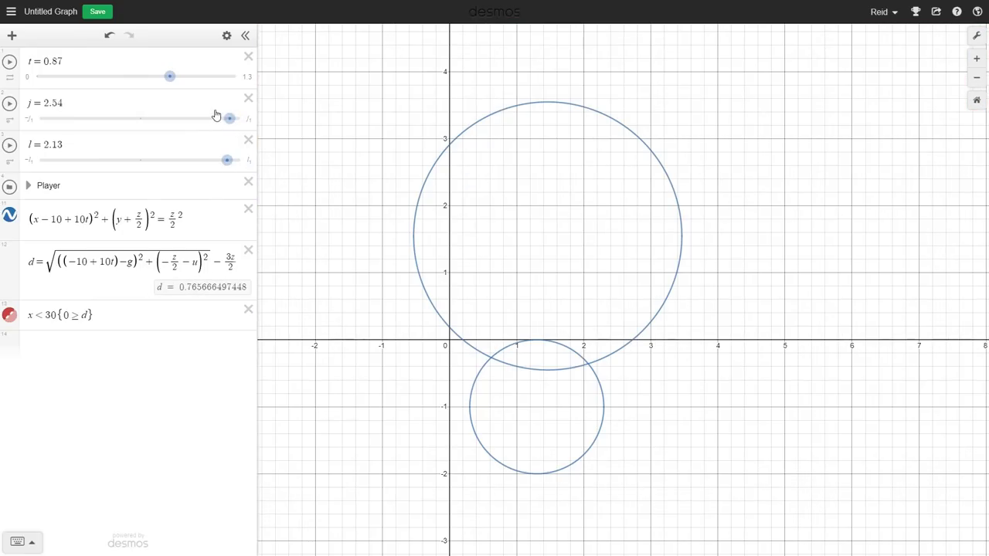
drag(216, 115, 235, 124)
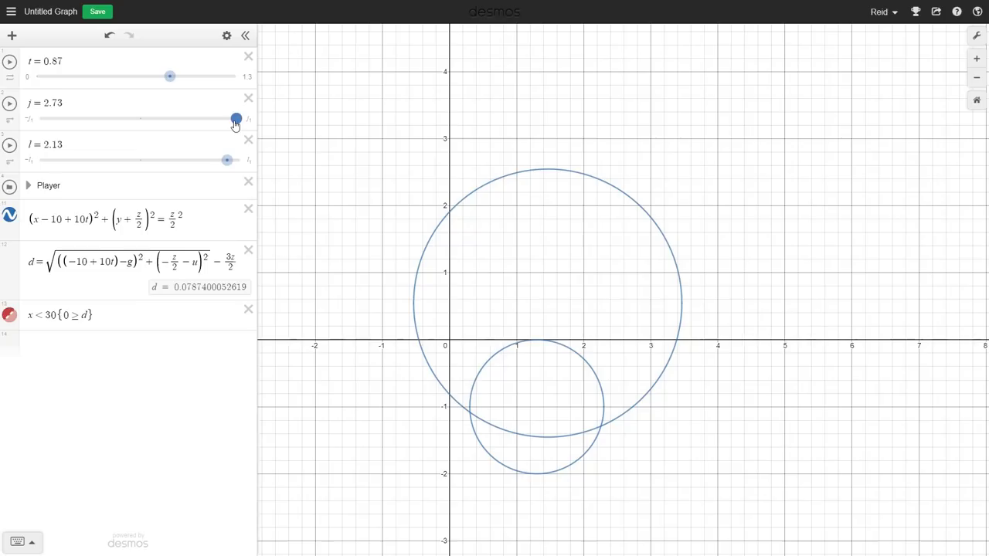
mouse_move(227, 160)
mouse_down()
mouse_move(203, 159)
mouse_move(230, 160)
mouse_up()
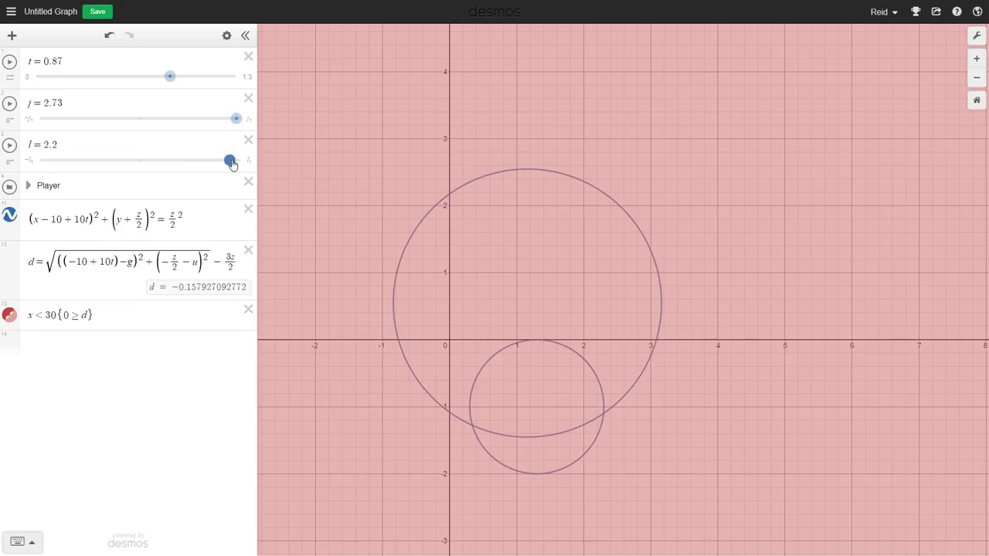
mouse_move(137, 261)
mouse_down()
mouse_move(61, 261)
mouse_move(128, 261)
mouse_up()
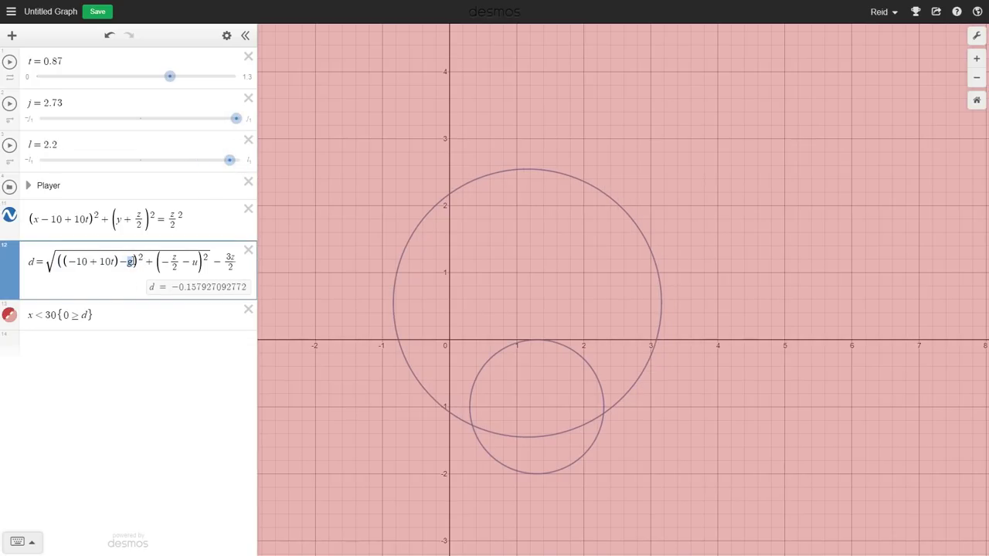
- Replace g with u in the horizontal distance term, then adjust j and l to test the collision
text(u)
drag(199, 262, 192, 262)
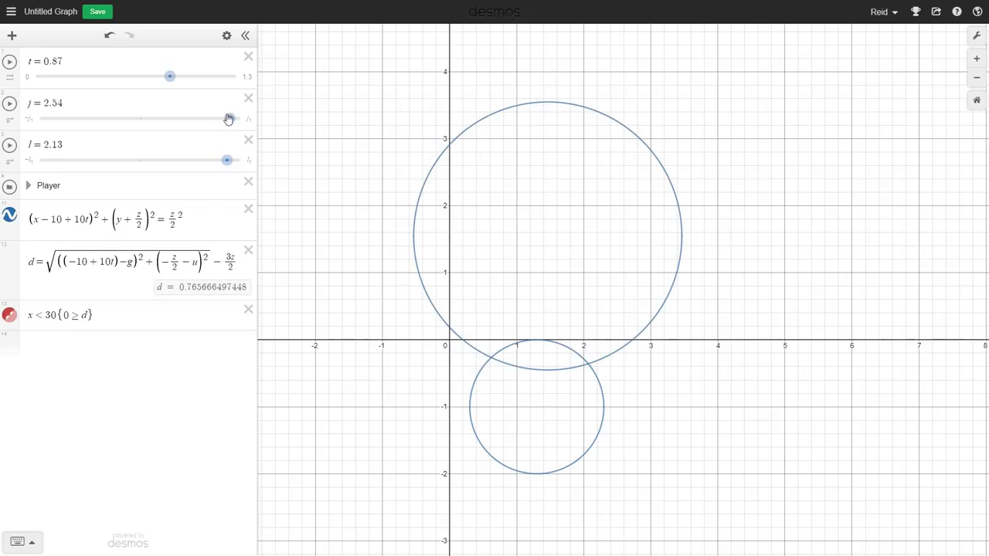
drag(229, 119, 236, 126)
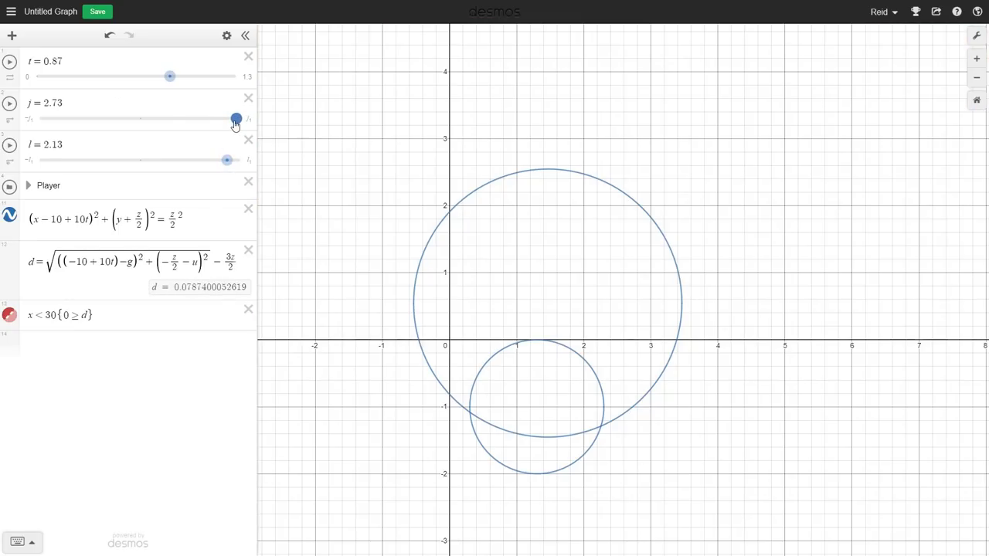
mouse_move(226, 160)
mouse_down()
mouse_move(206, 160)
mouse_move(230, 160)
mouse_up()
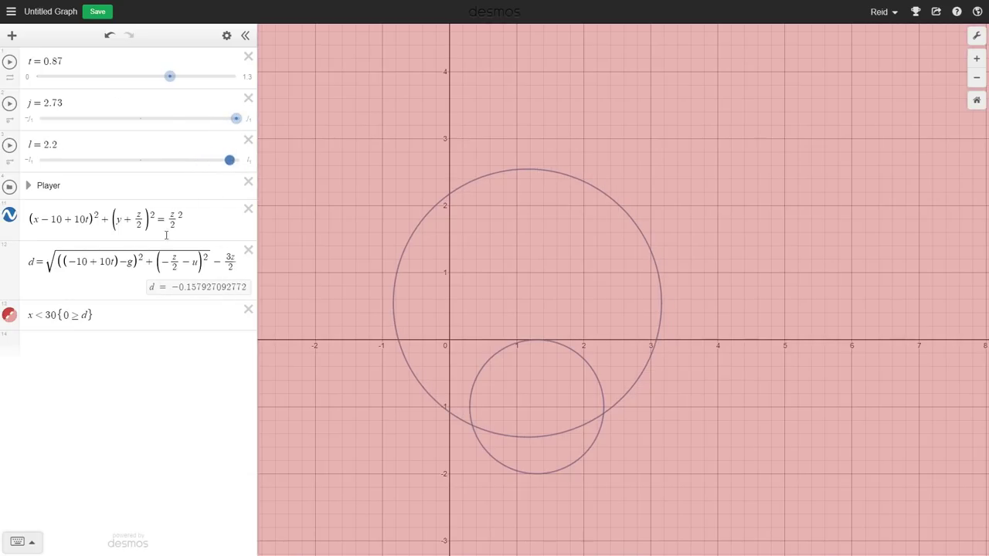
- Finish swapping g and u, change the minus before u to plus, and drag t to recheck d
double_click(131, 261)
click(131, 261)
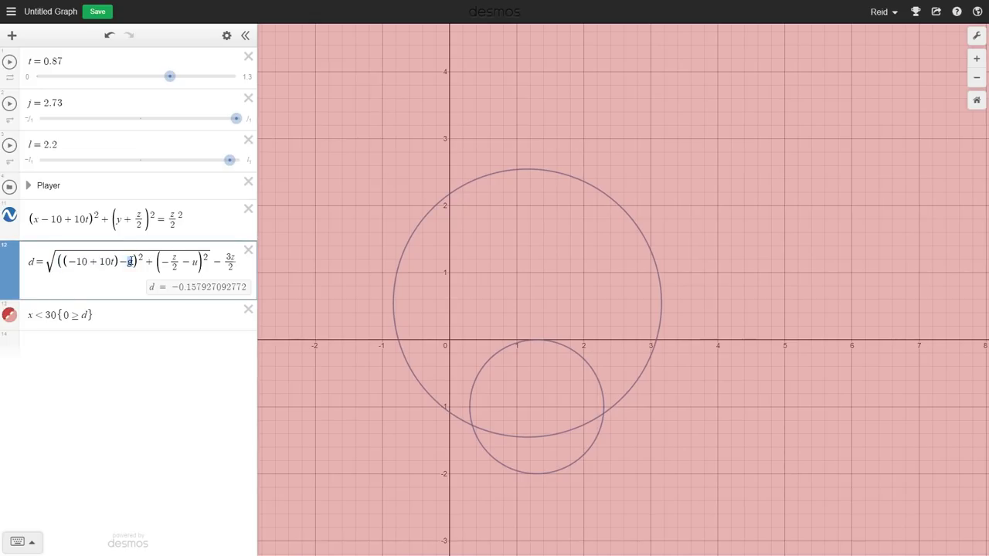
text(u)
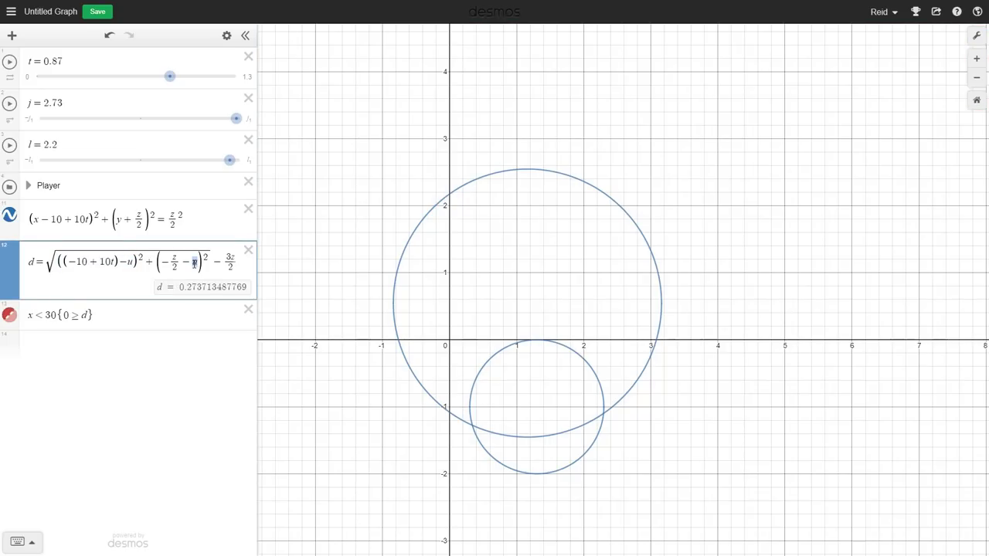
text(g)
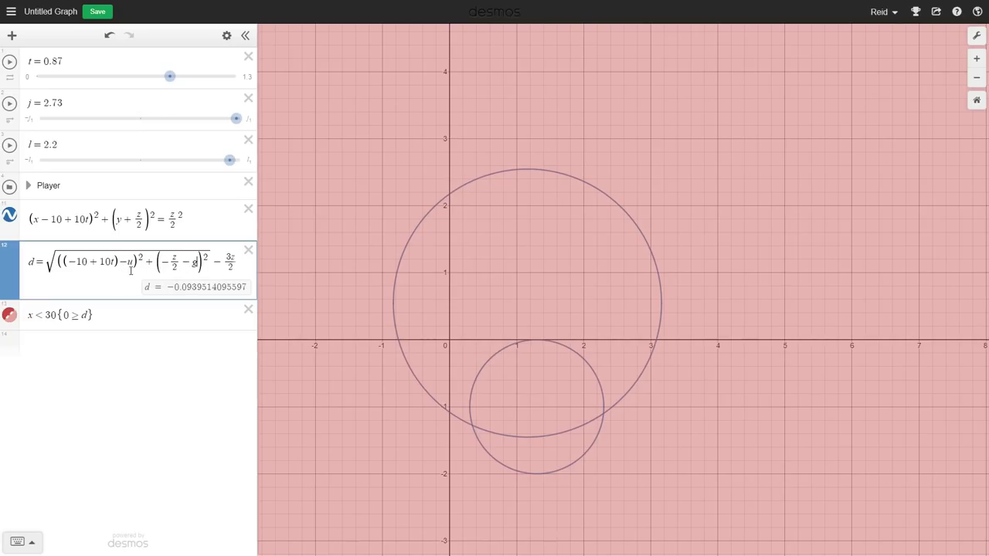
drag(118, 265, 124, 265)
text(+)
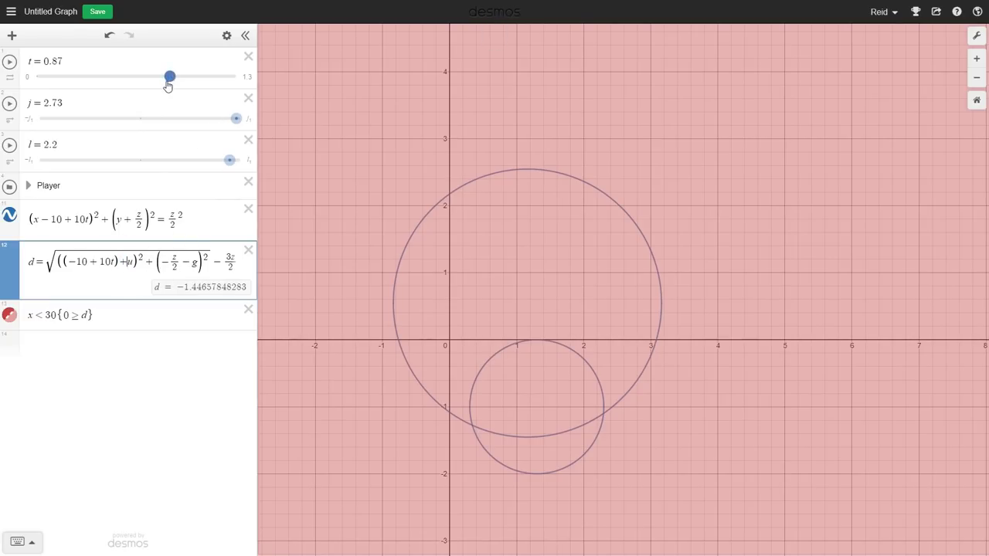
drag(168, 86, 132, 99)
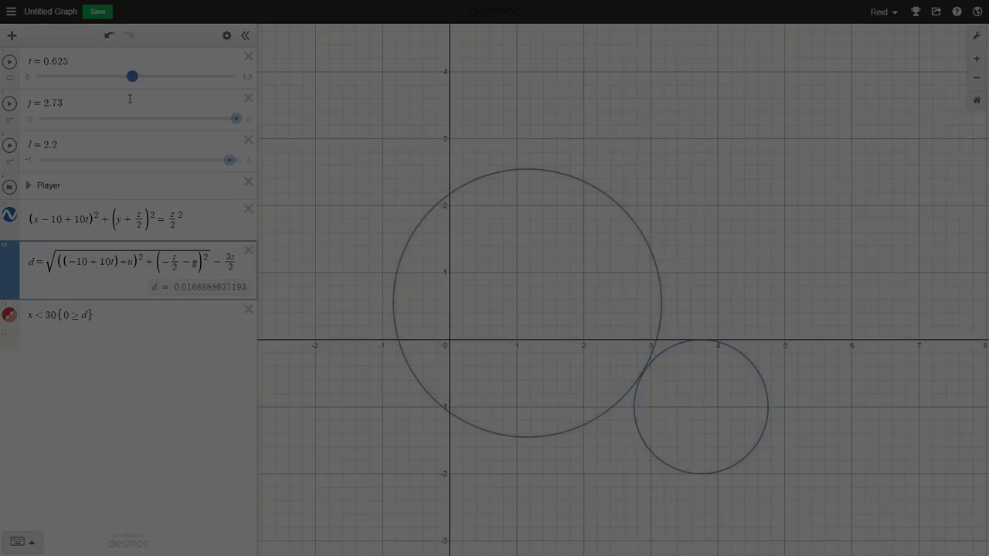